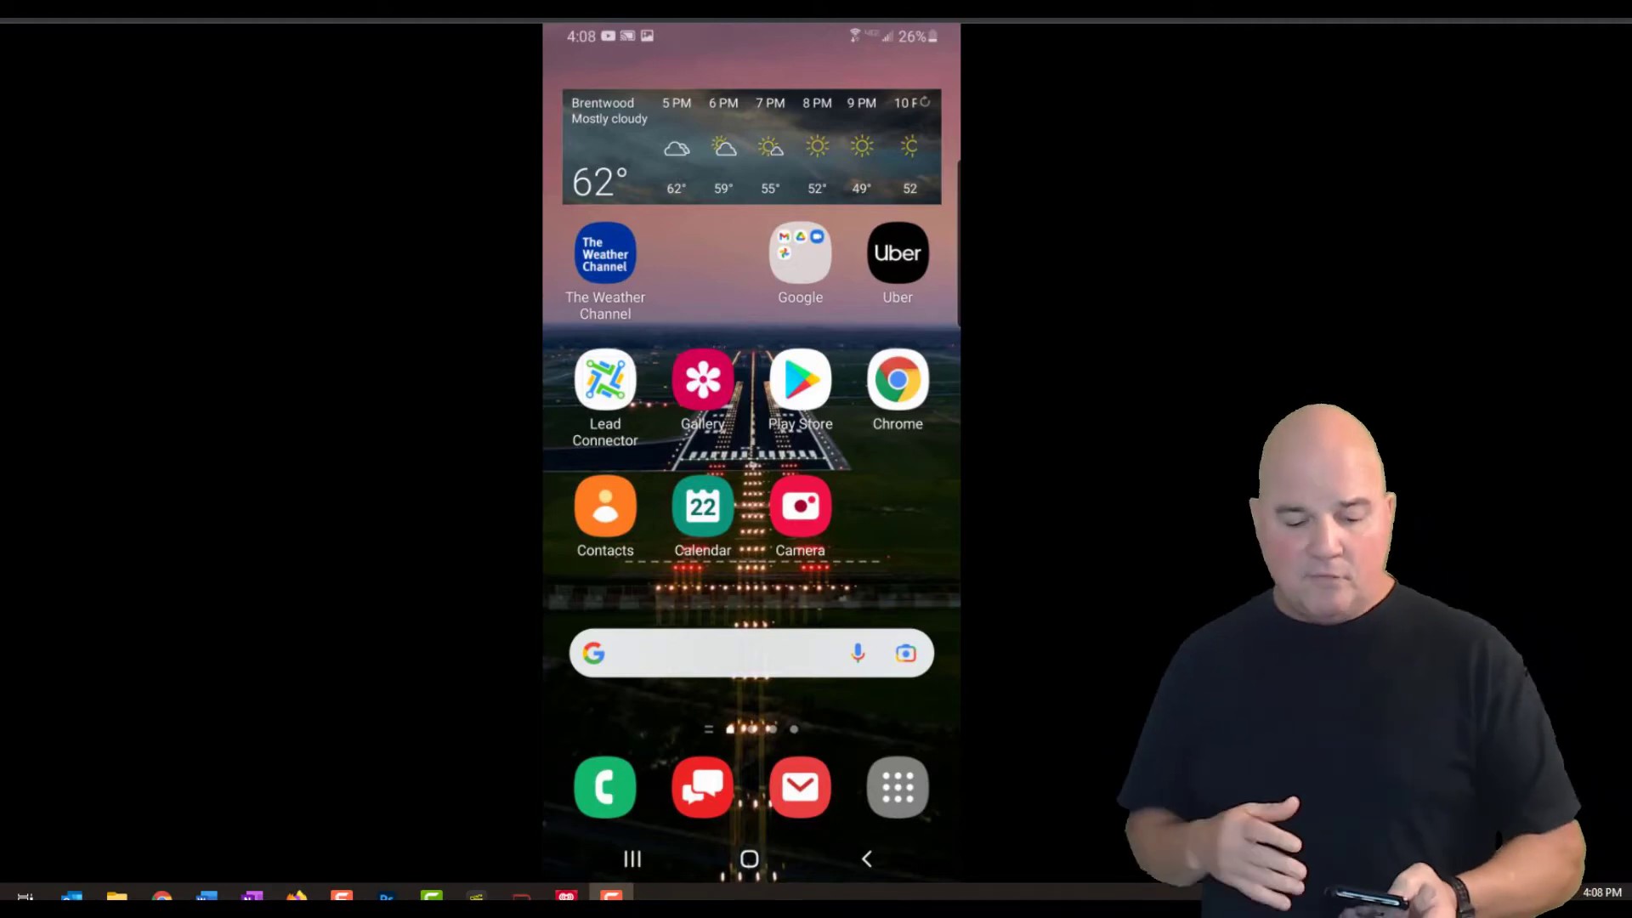
- Launch LeadConnector from the home screen to land on the company dashboard
{"action": "left_click", "coordinate": [604, 380]}
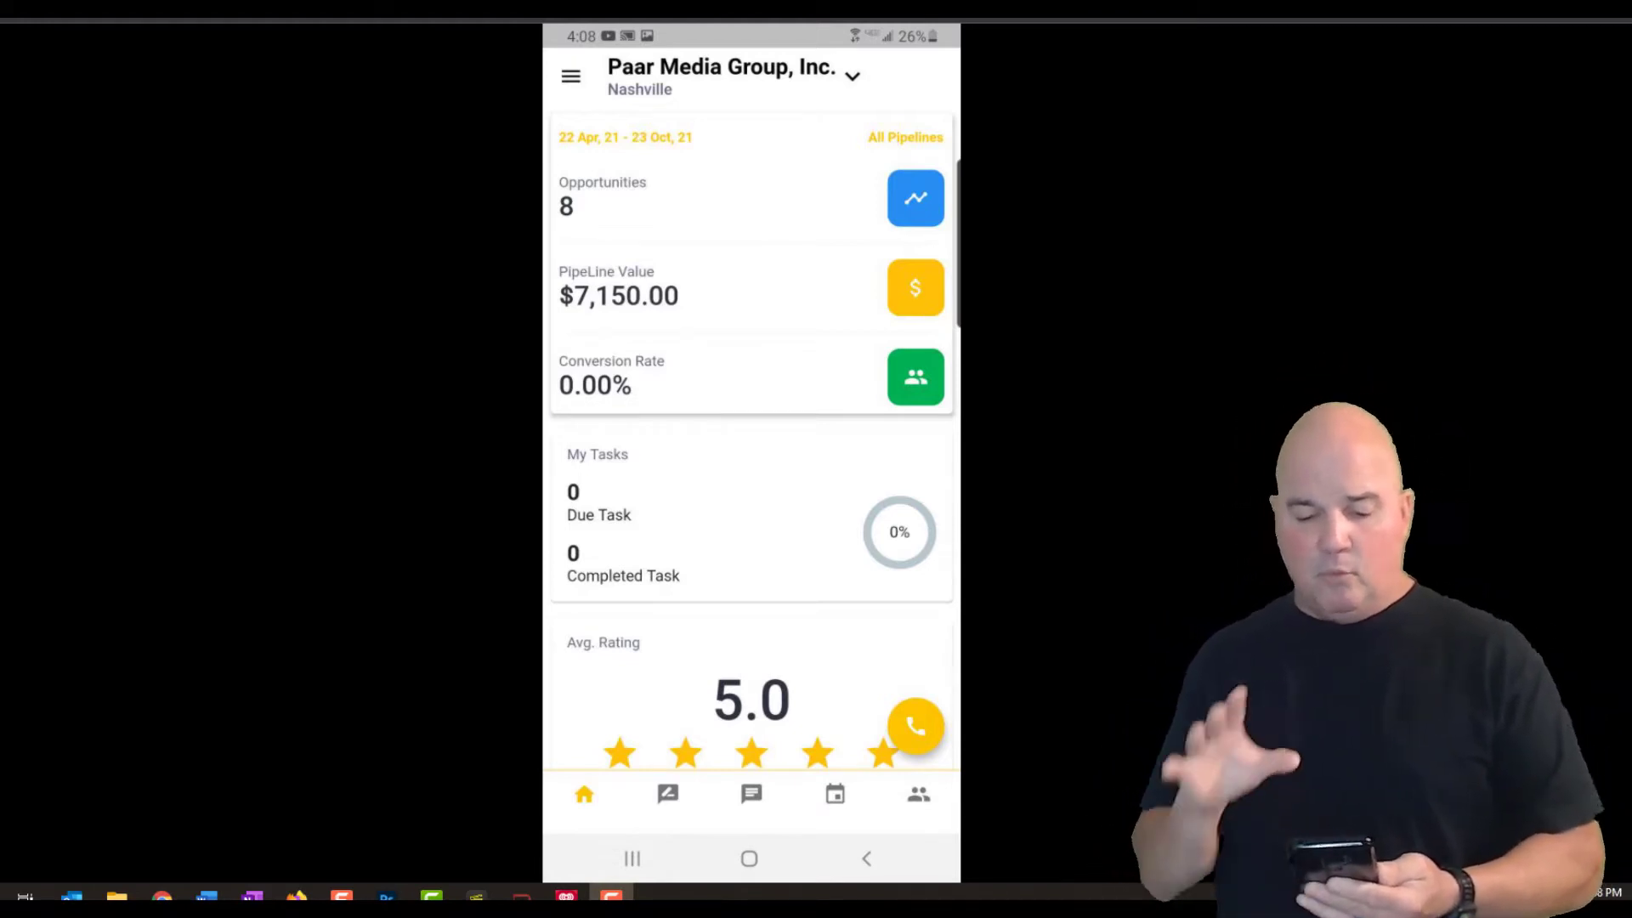
{"action": "scroll", "coordinate": [753, 446], "scroll_direction": "down", "scroll_amount": 3}
{"action": "scroll", "coordinate": [752, 447], "scroll_direction": "up", "scroll_amount": 3}
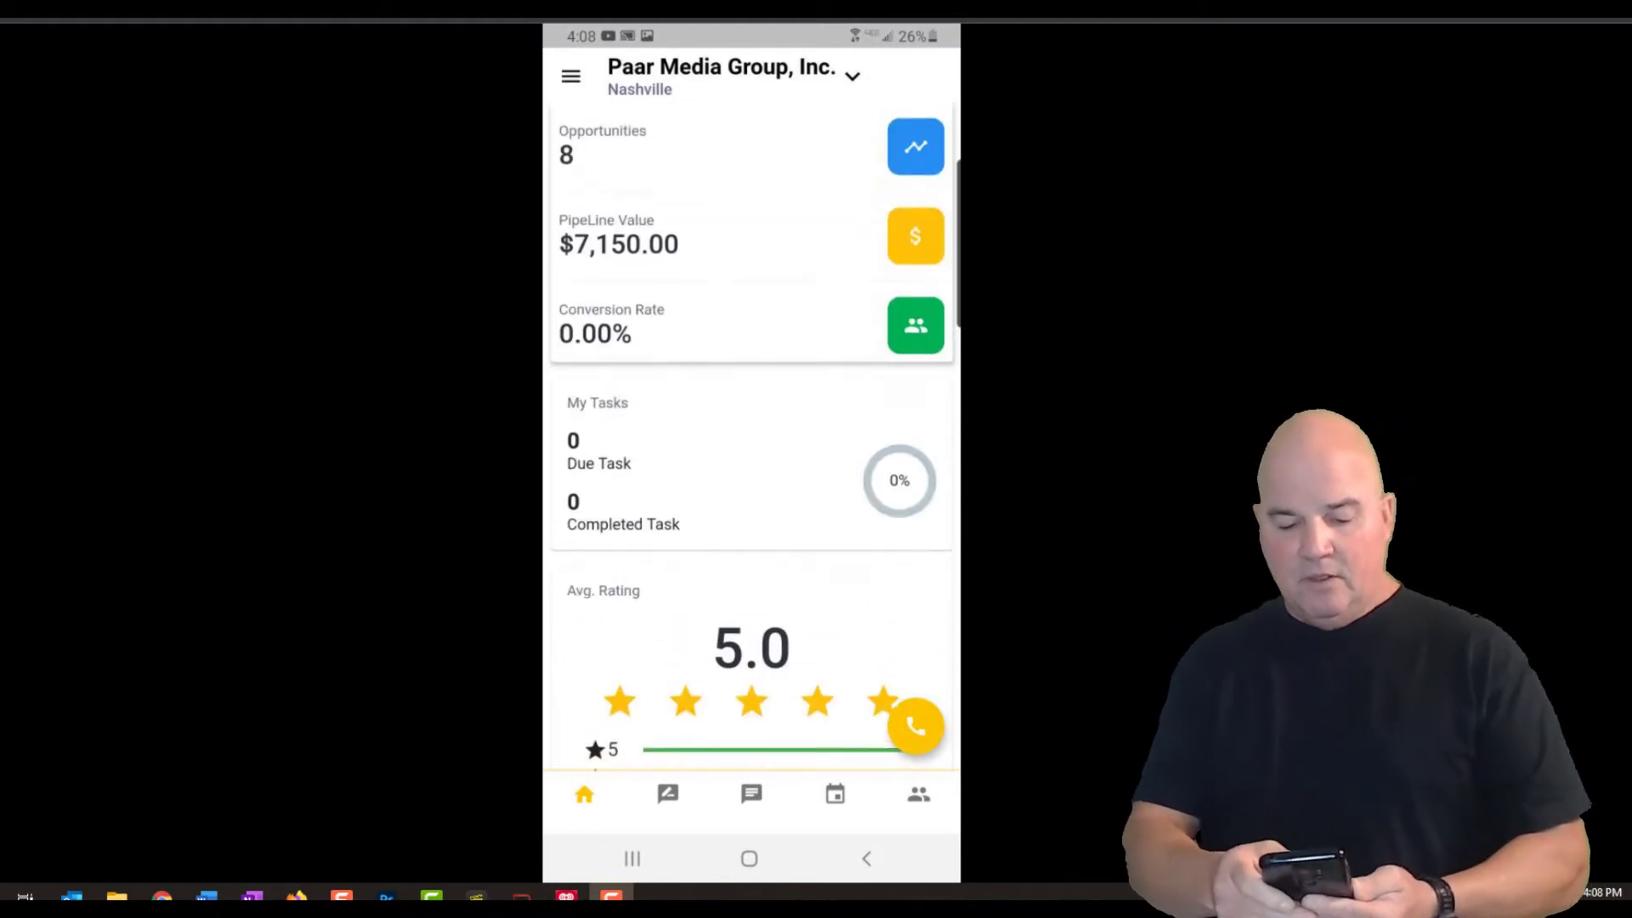
{"action": "scroll", "coordinate": [752, 446], "scroll_direction": "down", "scroll_amount": 2}
{"action": "scroll", "coordinate": [753, 447], "scroll_direction": "up", "scroll_amount": 2}
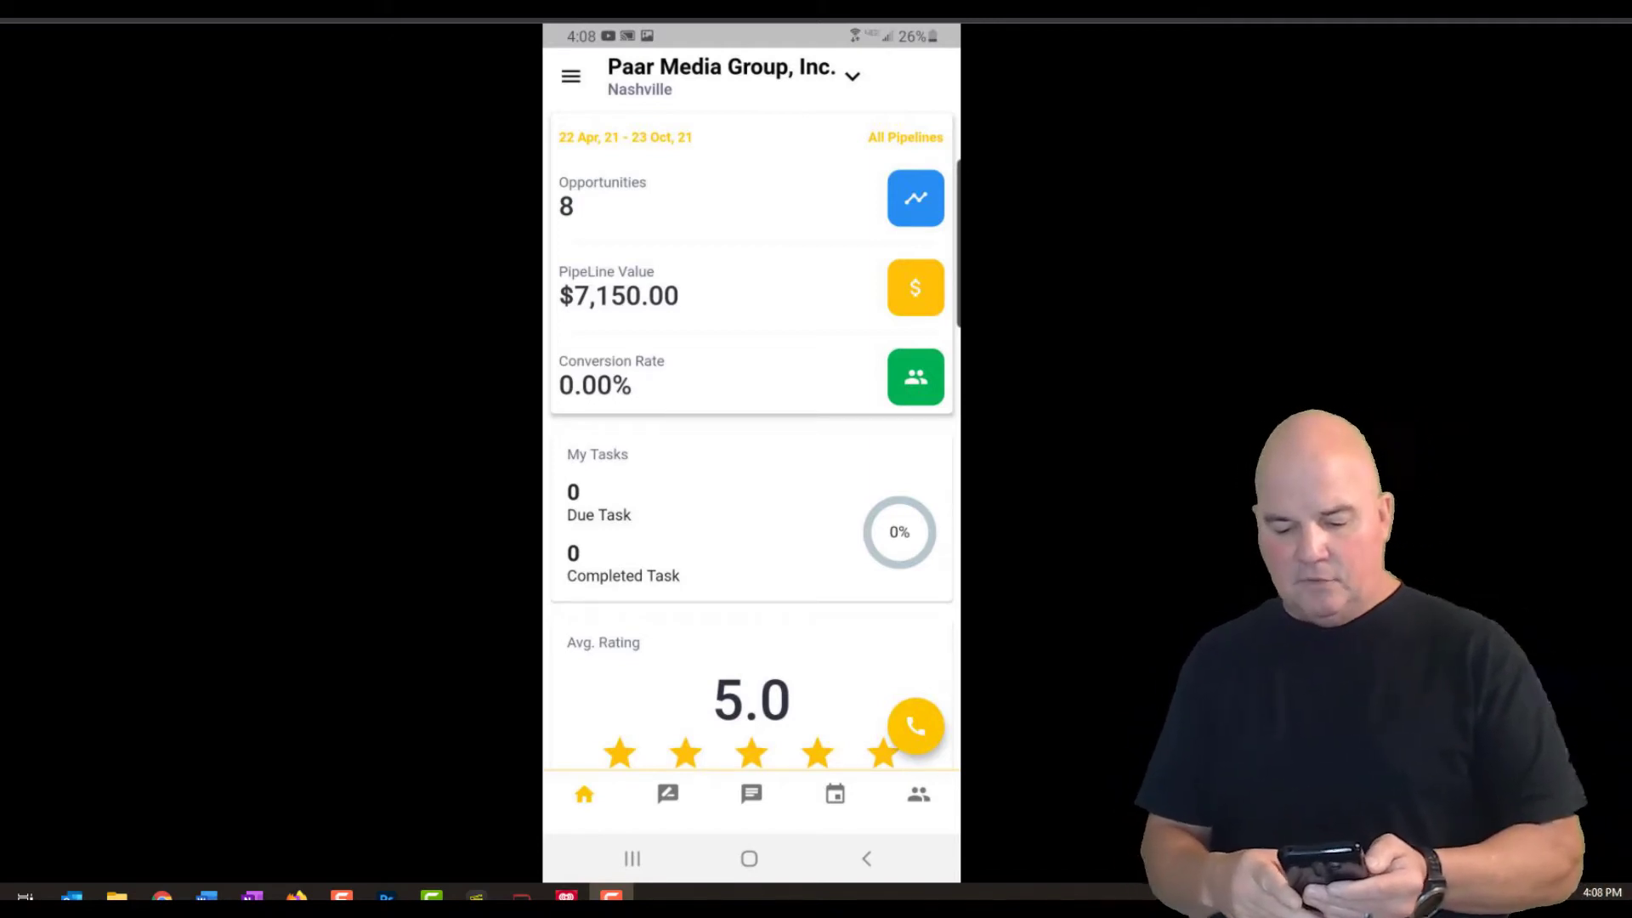
- Go from the dashboard into the Customers pipeline opportunities board
{"action": "left_click", "coordinate": [916, 726]}
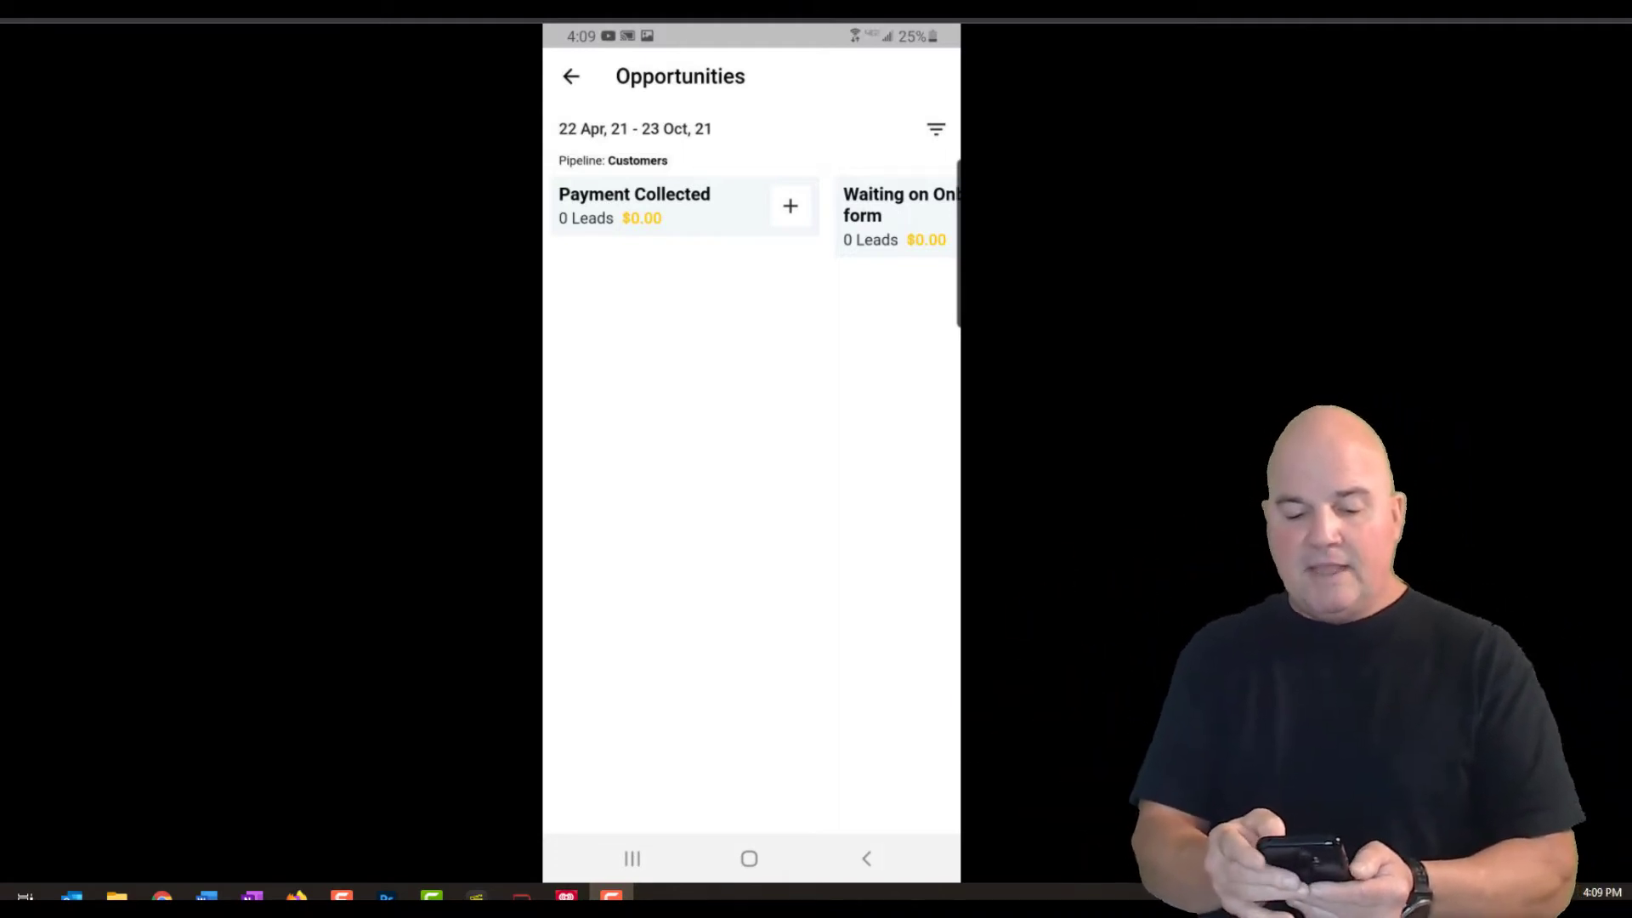
{"action": "scroll", "coordinate": [752, 209], "scroll_direction": "right", "scroll_amount": 2}
{"action": "scroll", "coordinate": [752, 211], "scroll_direction": "left", "scroll_amount": 2}
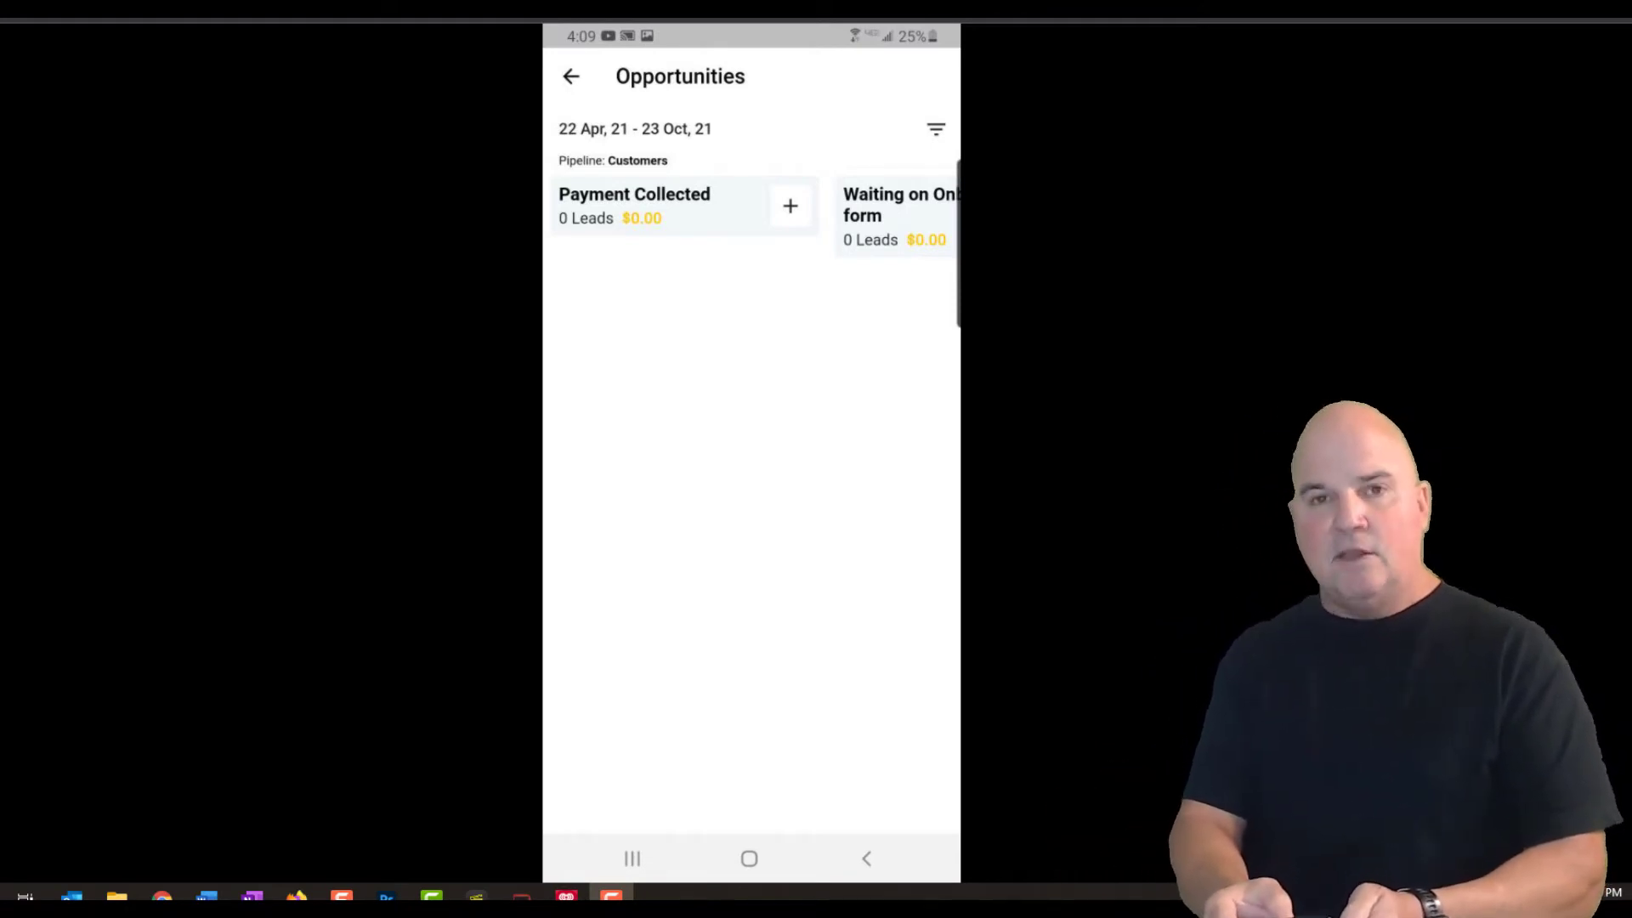
- Start a new opportunity in the Customers pipeline and pick the matching existing contact
{"action": "left_click", "coordinate": [790, 205]}
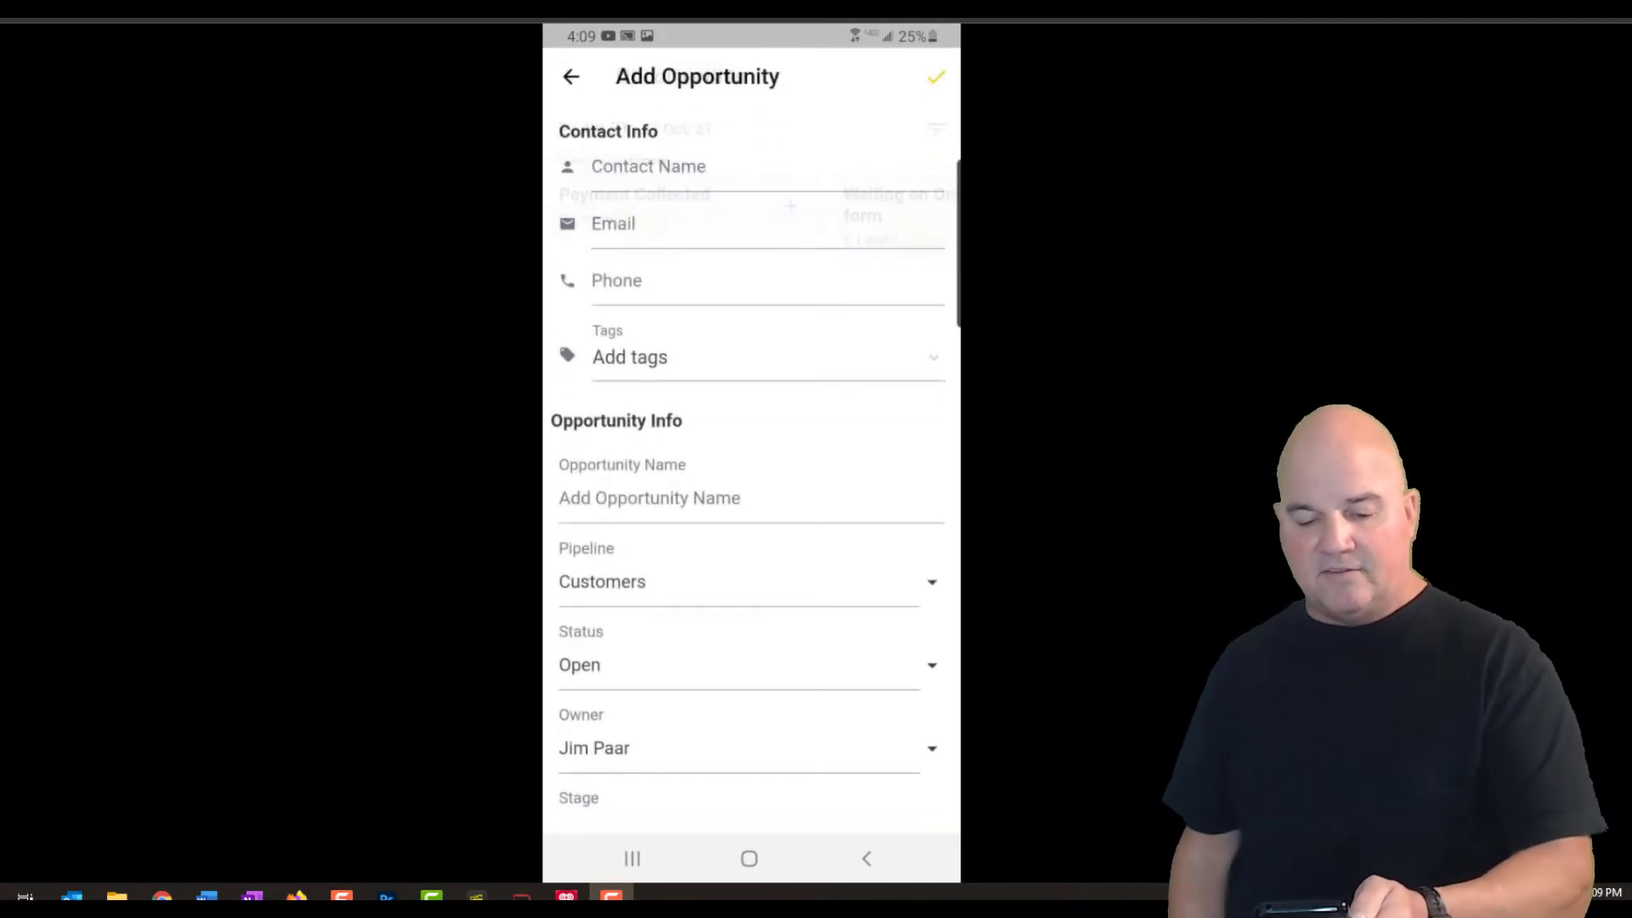
{"action": "scroll", "coordinate": [750, 463], "scroll_direction": "down", "scroll_amount": 3}
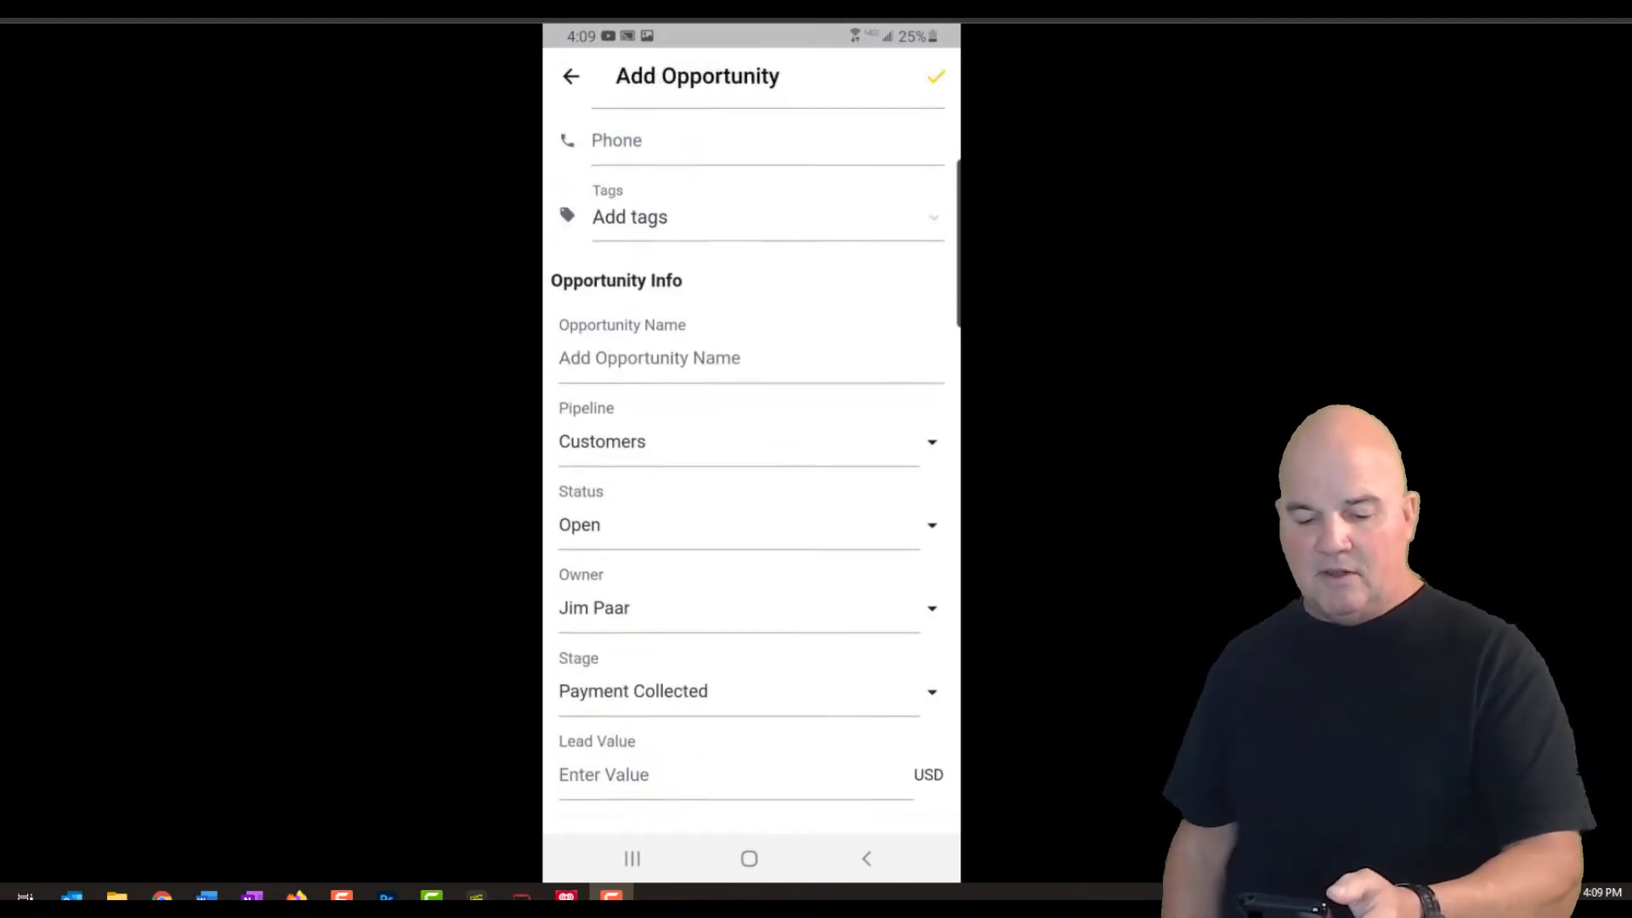
{"action": "left_click", "coordinate": [752, 626]}
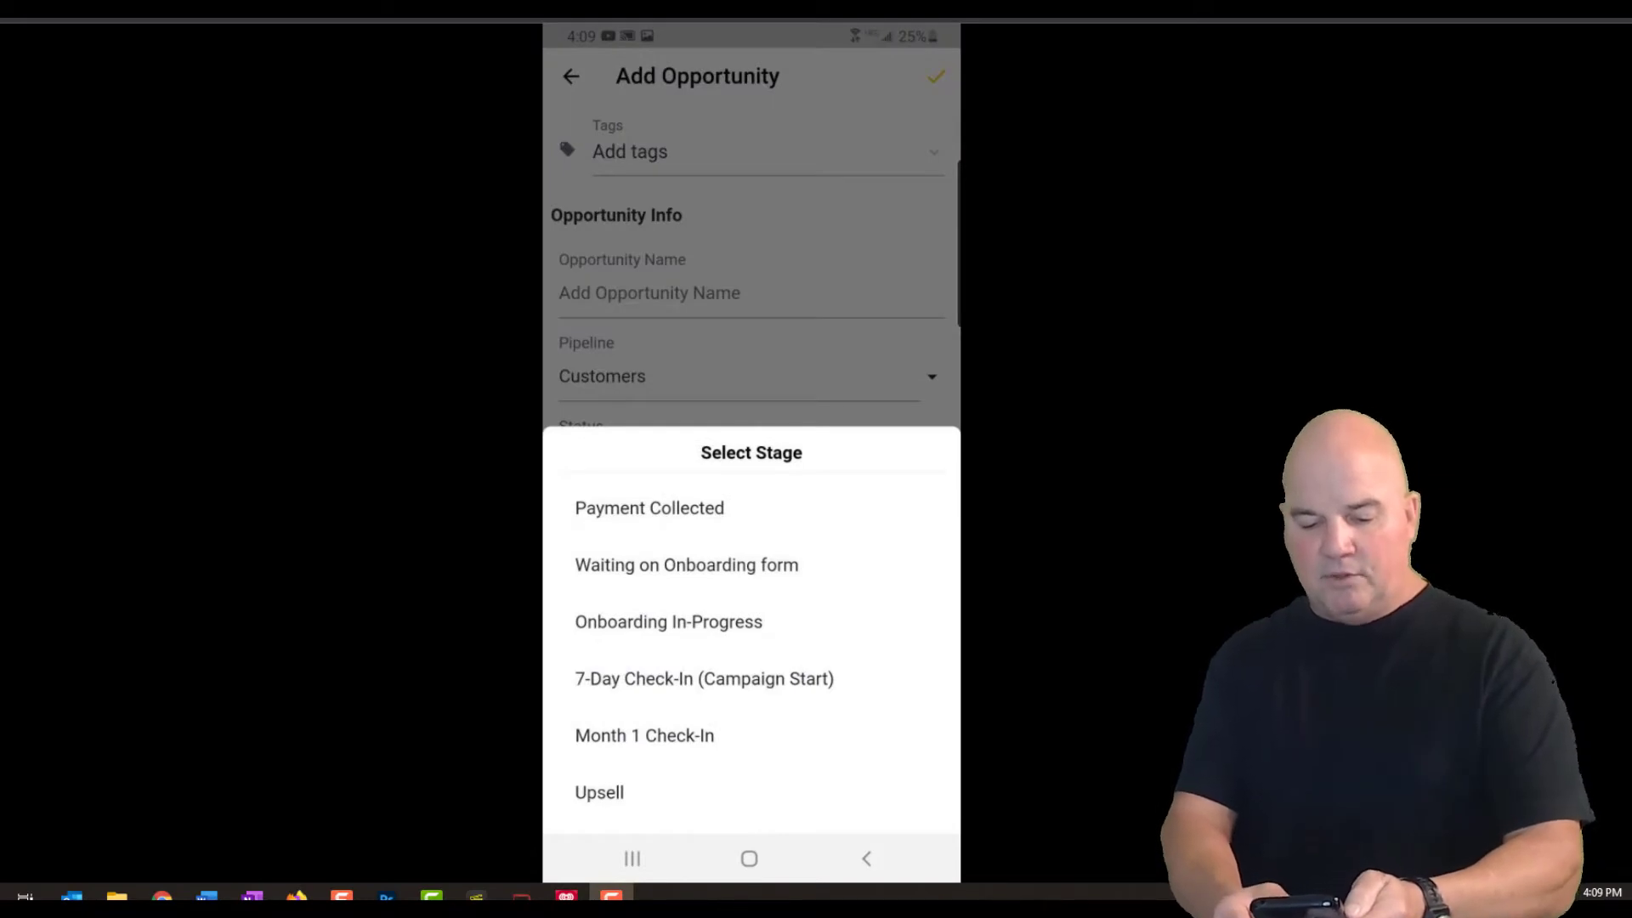
{"action": "left_click", "coordinate": [865, 858]}
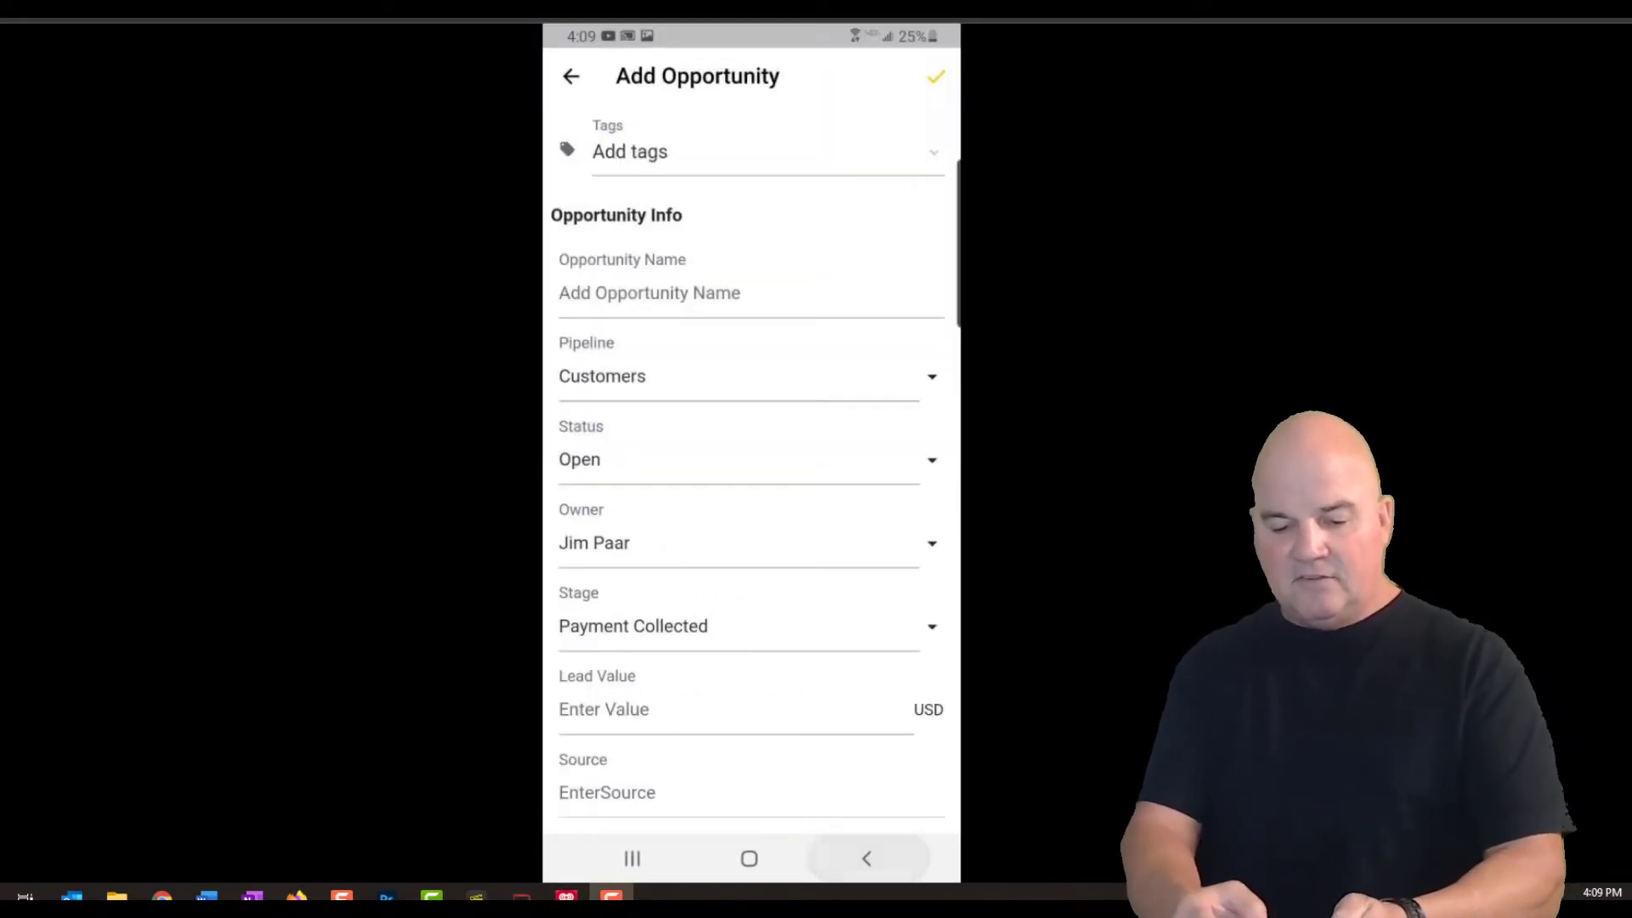
{"action": "scroll", "coordinate": [751, 318], "scroll_direction": "up", "scroll_amount": 3}
{"action": "left_click", "coordinate": [751, 166]}
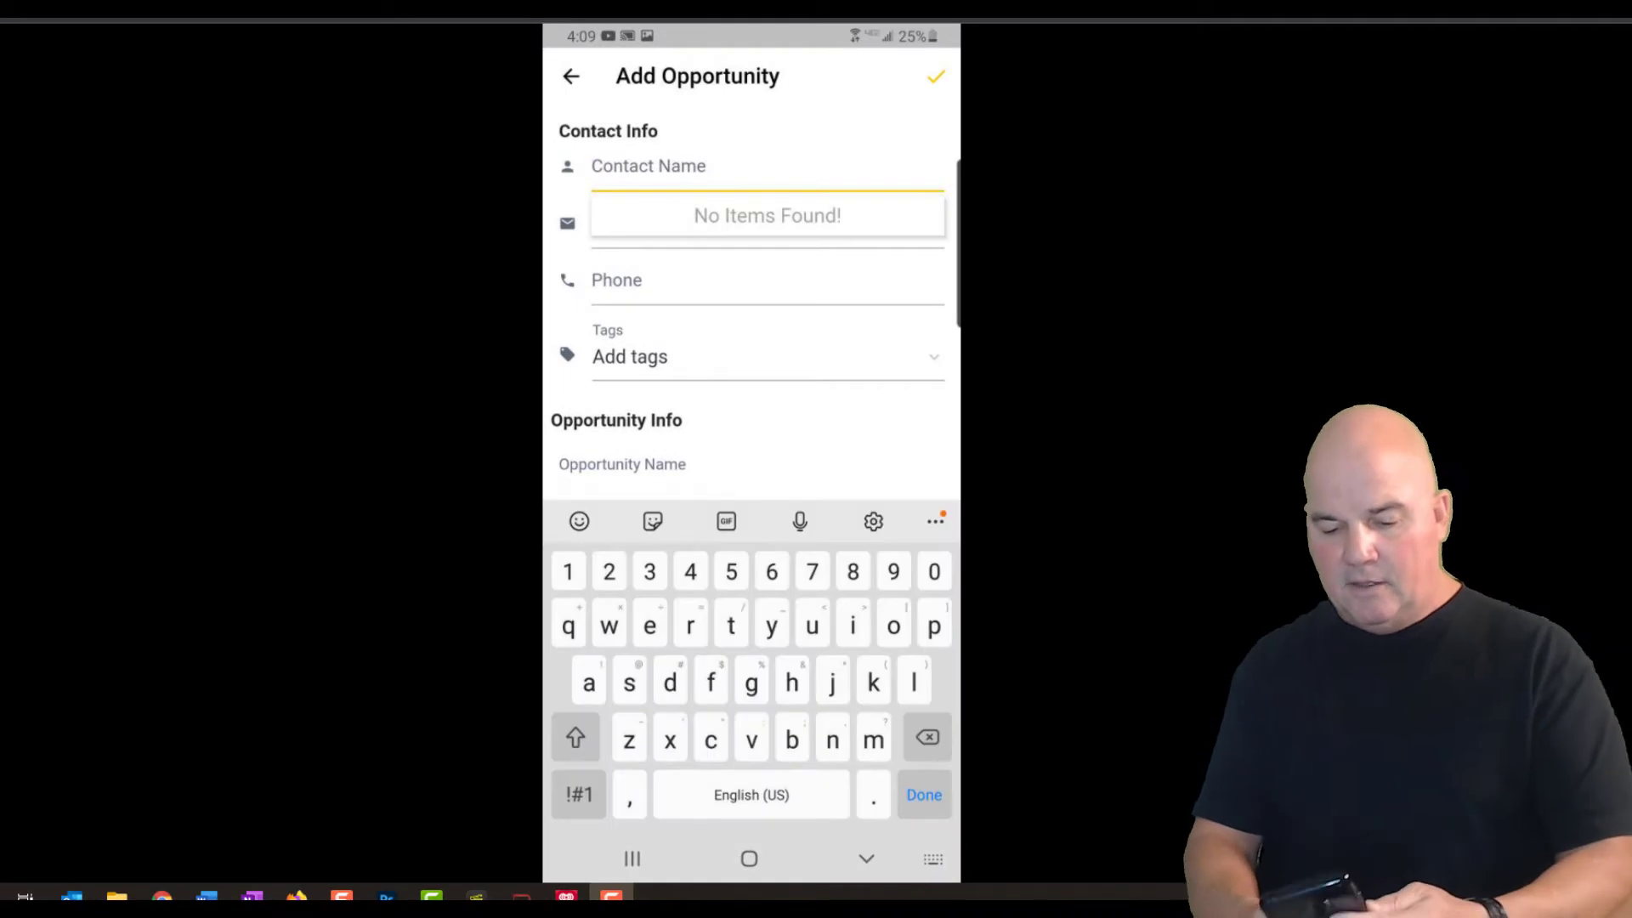
{"action": "type", "text": "Jim"}
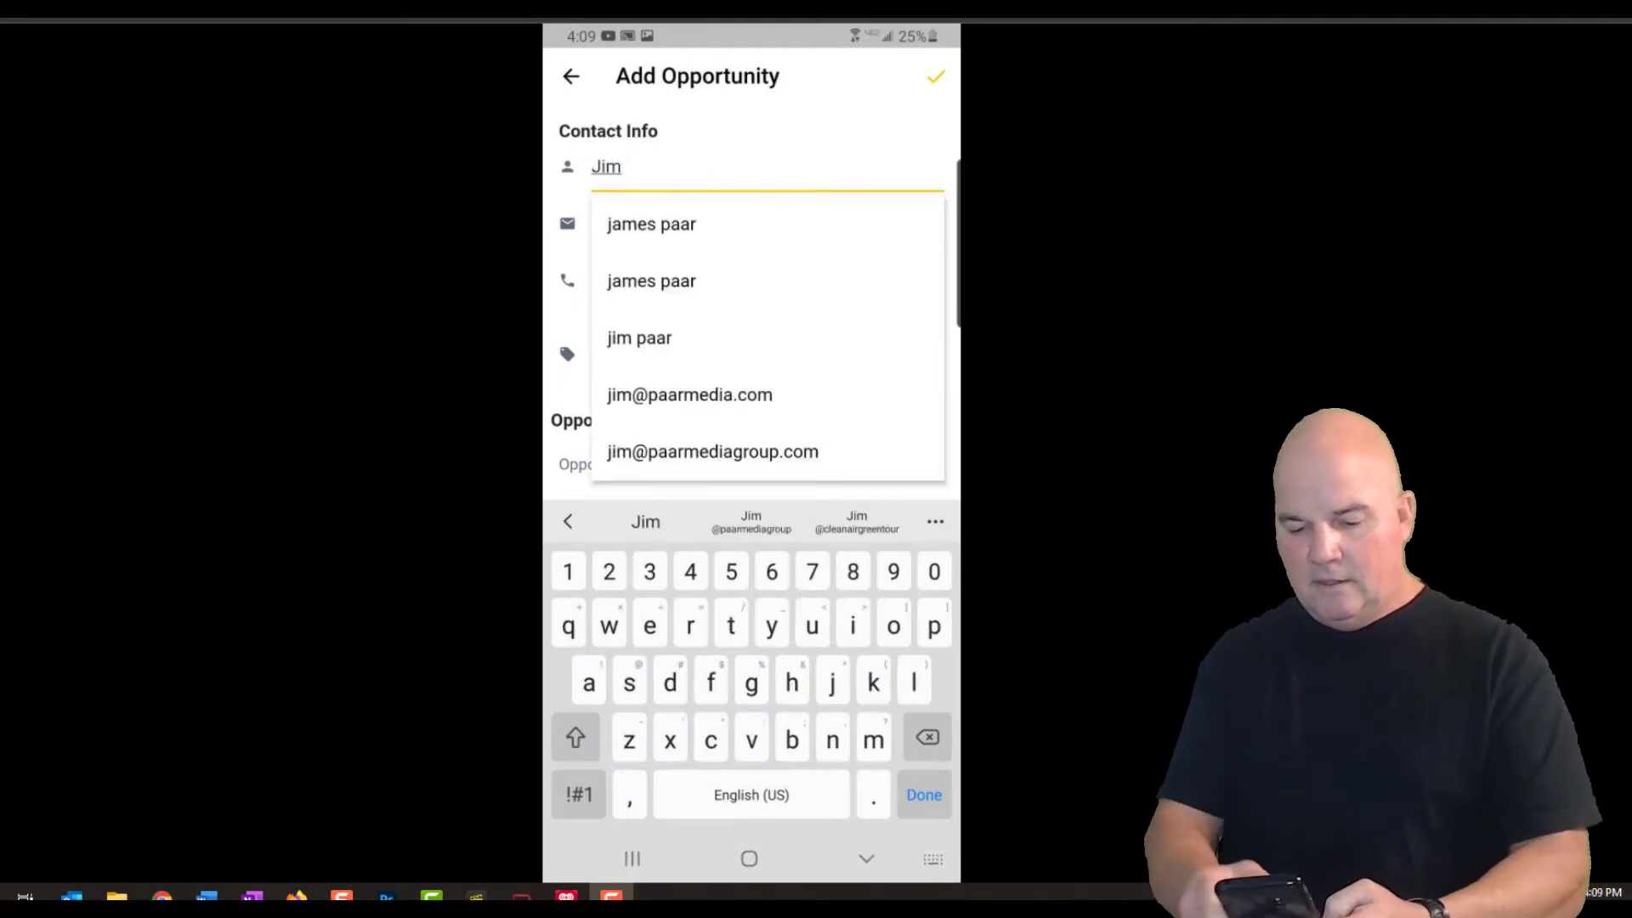
{"action": "left_click", "coordinate": [639, 338]}
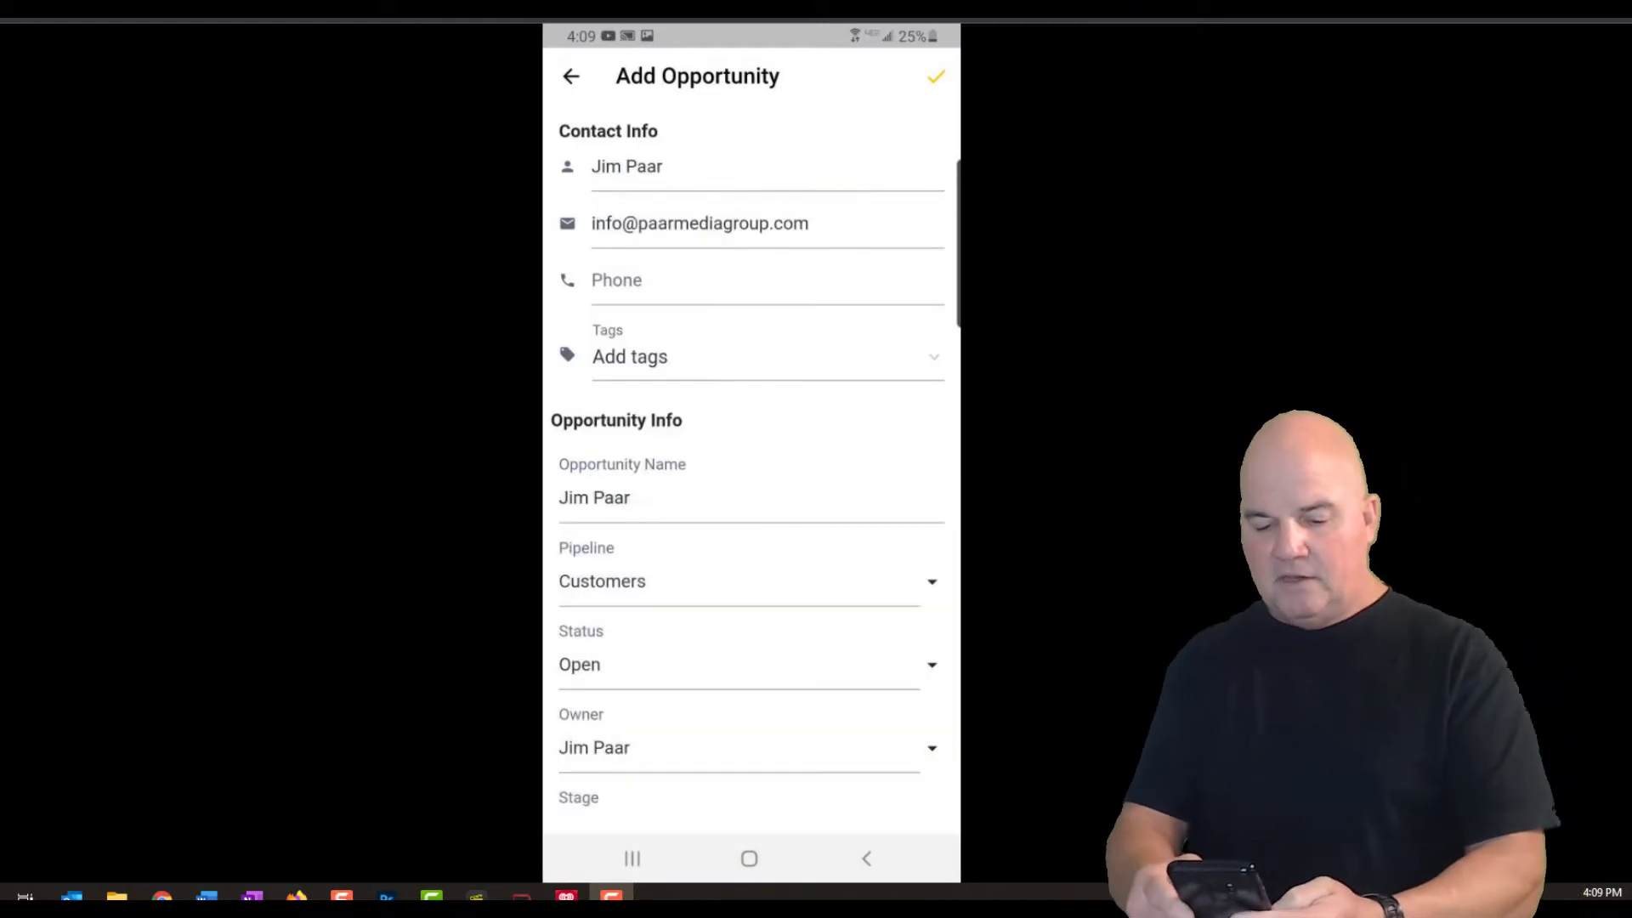
{"action": "scroll", "coordinate": [752, 510], "scroll_direction": "down", "scroll_amount": 3}
- Set the stage to Onboarding In-Progress and save the new opportunity
{"action": "left_click", "coordinate": [752, 653]}
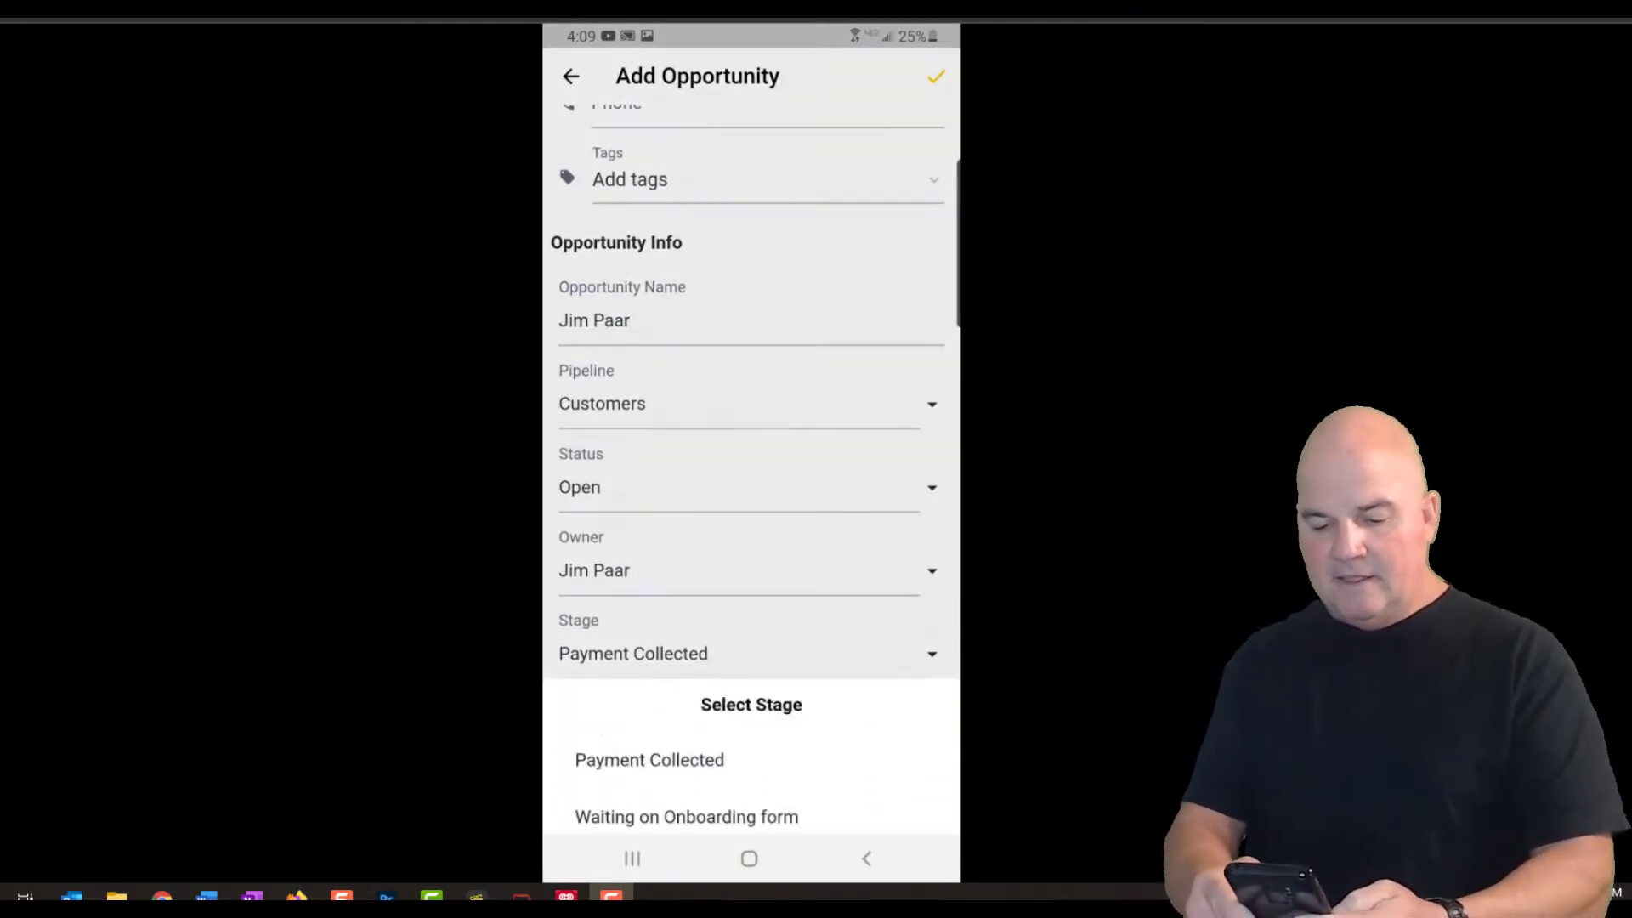
{"action": "left_click", "coordinate": [669, 622]}
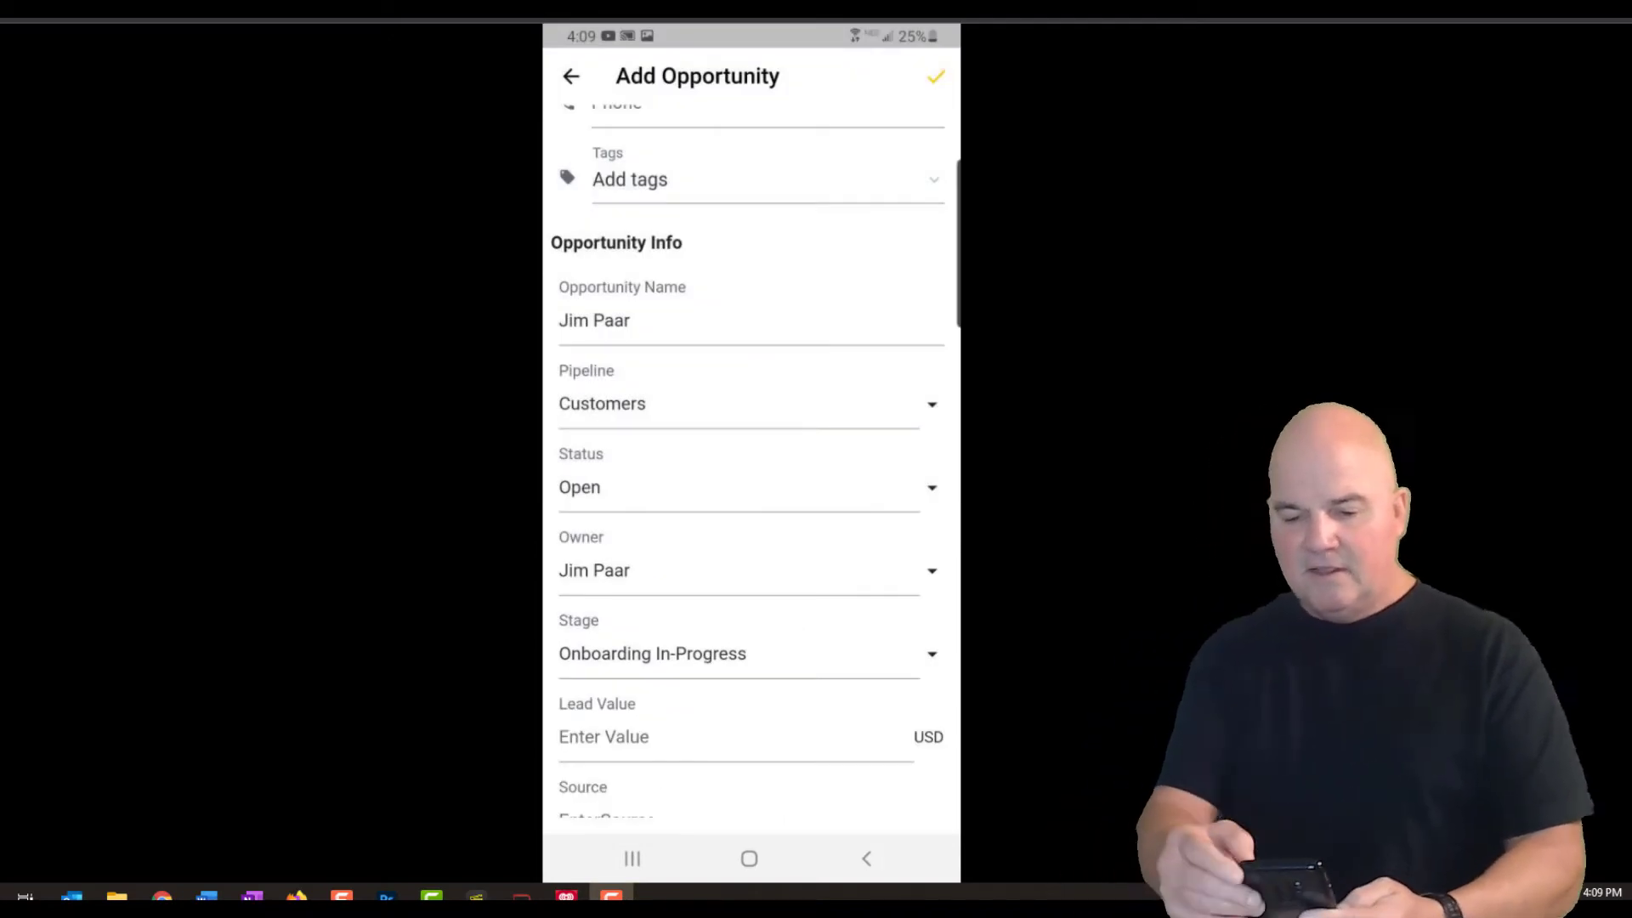
{"action": "left_click", "coordinate": [939, 77]}
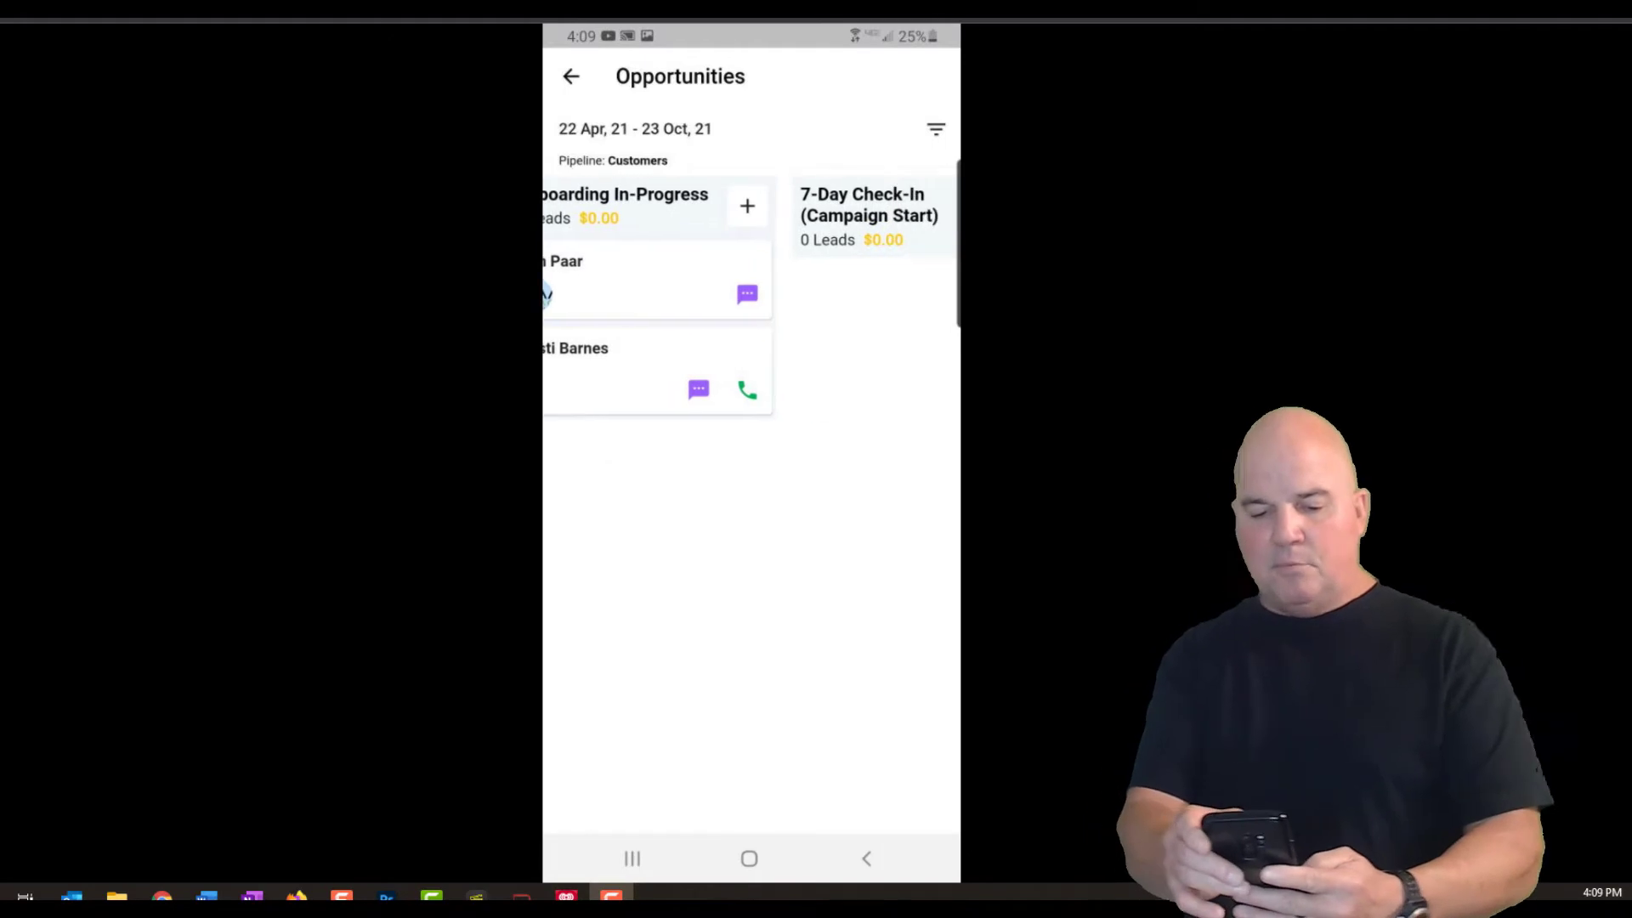
{"action": "left_click", "coordinate": [634, 274]}
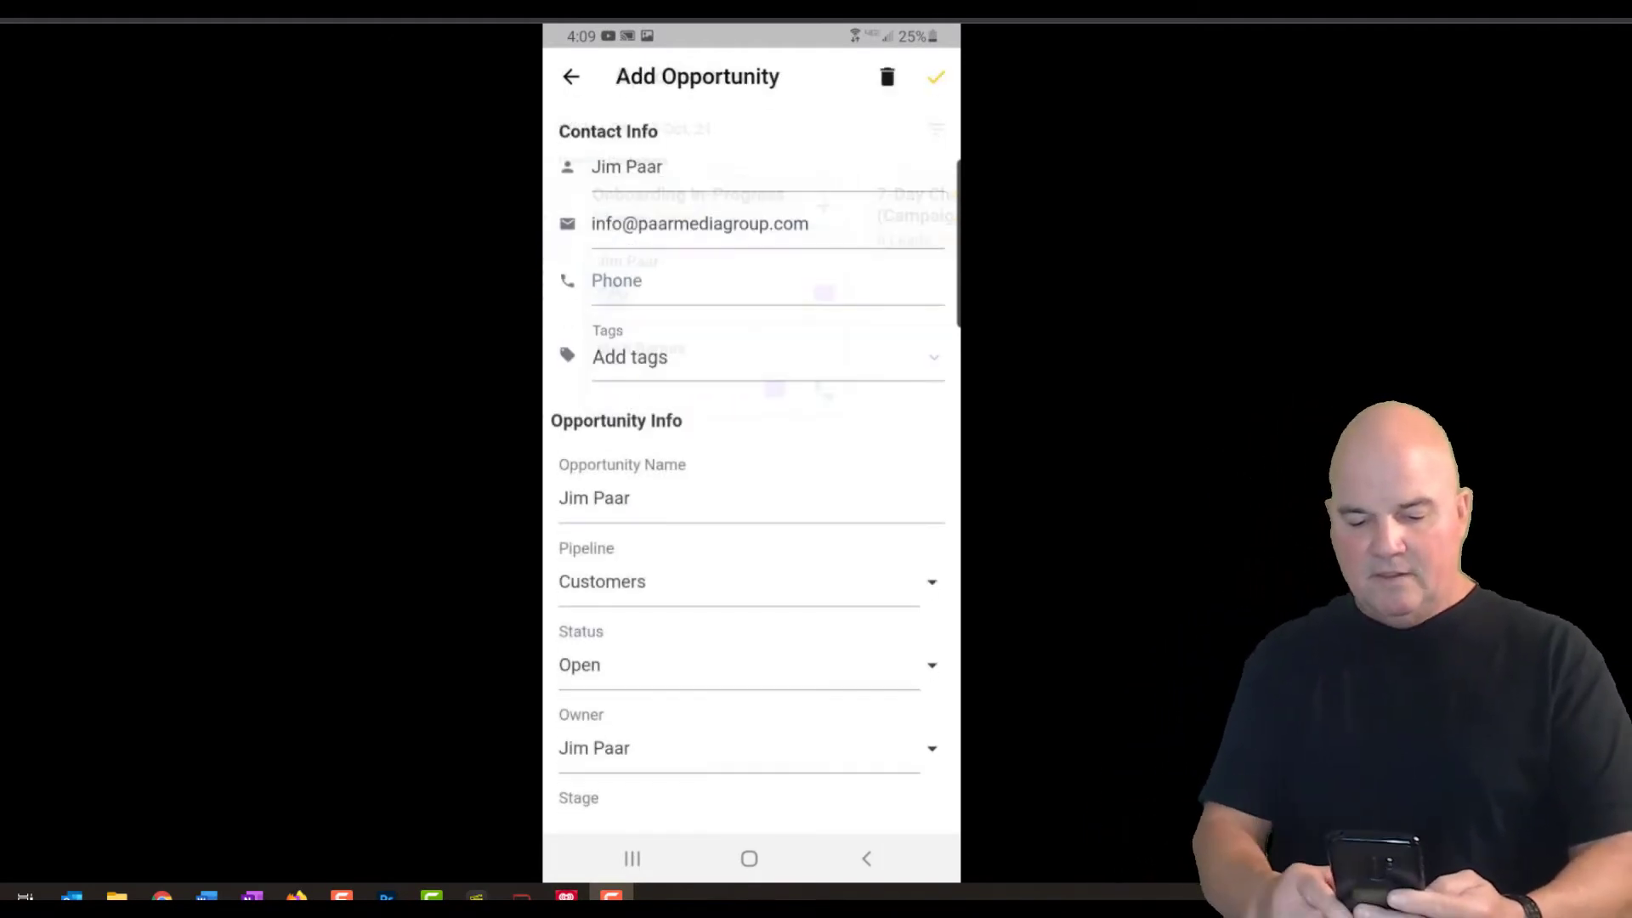
{"action": "left_click", "coordinate": [933, 72]}
{"action": "left_click_drag", "start_coordinate": [893, 511], "coordinate": [587, 510]}
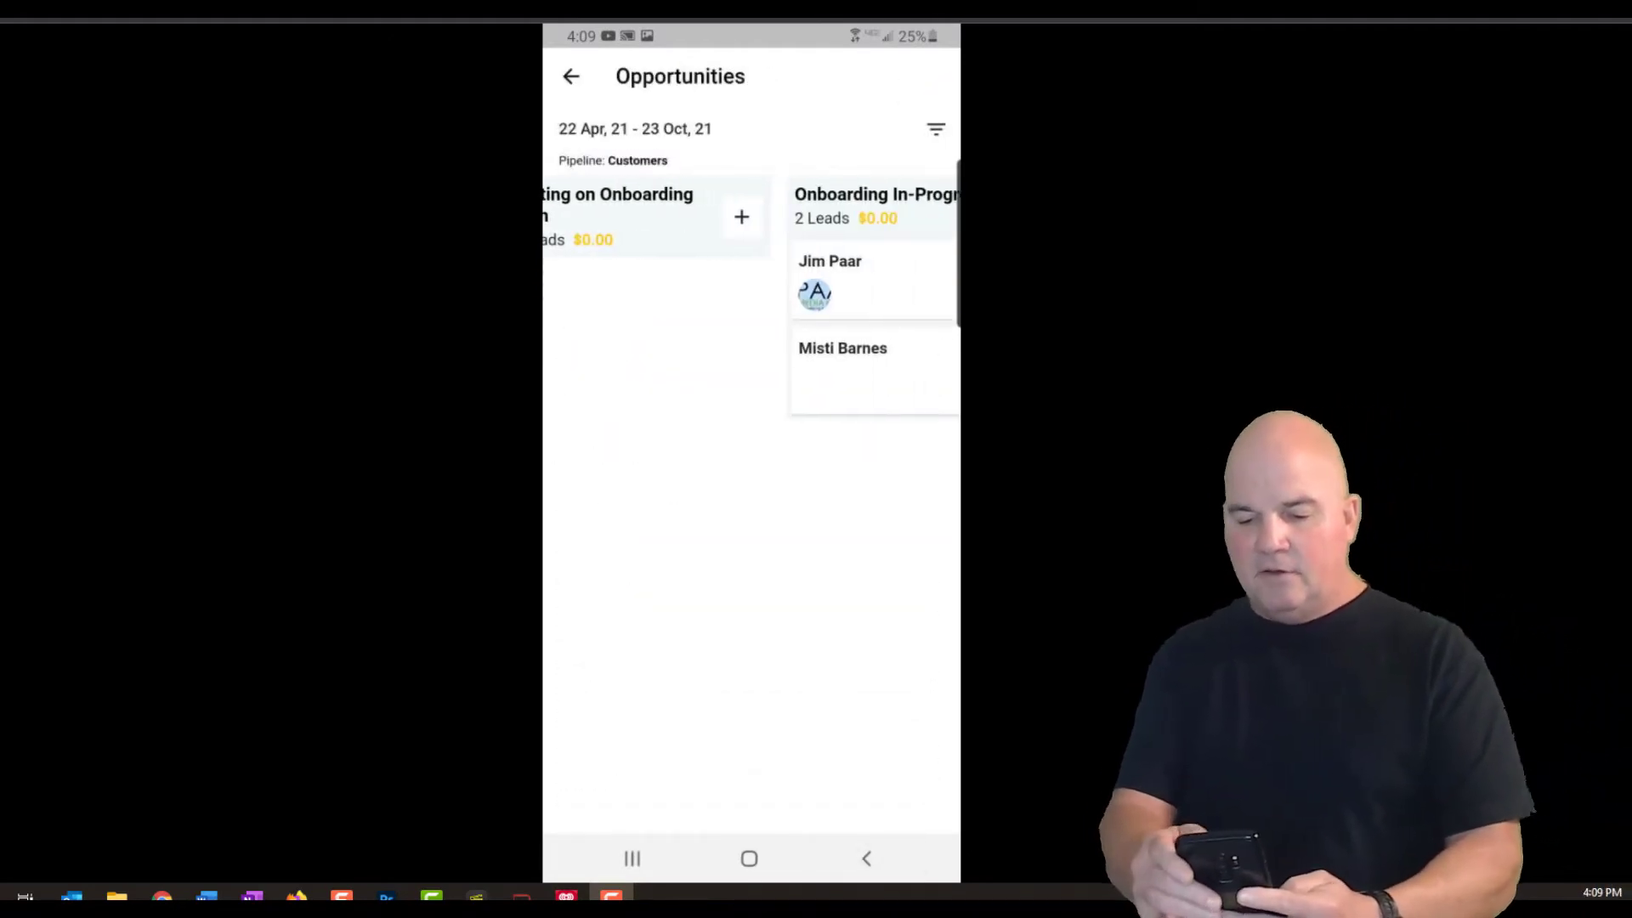
{"action": "left_click_drag", "start_coordinate": [893, 510], "coordinate": [688, 510]}
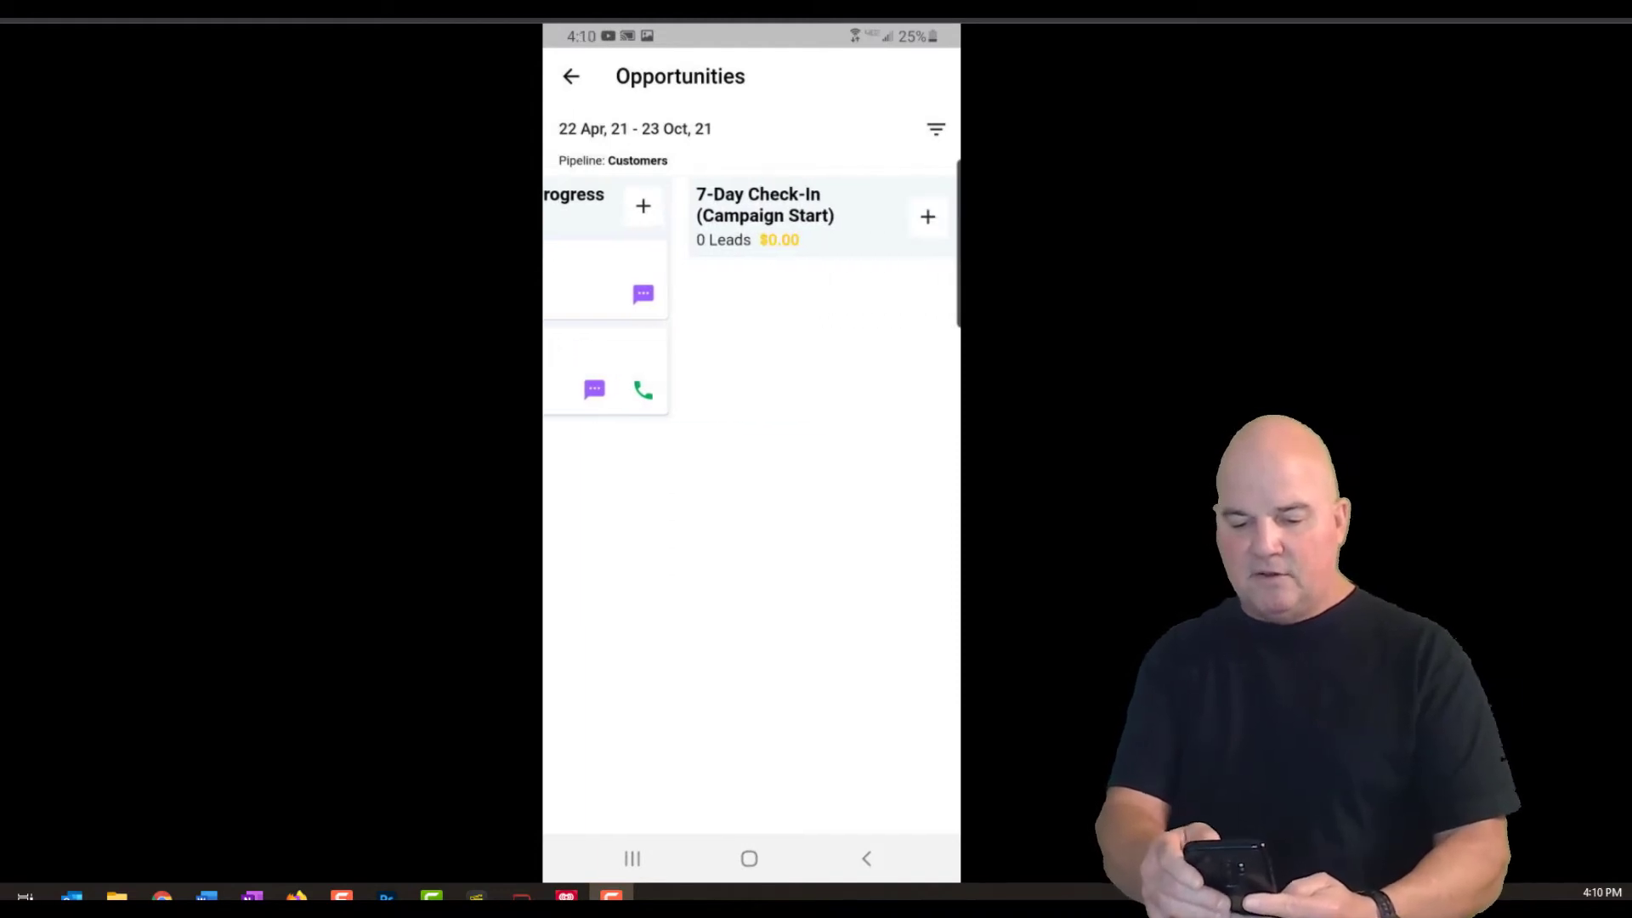
{"action": "left_click_drag", "start_coordinate": [894, 510], "coordinate": [587, 510]}
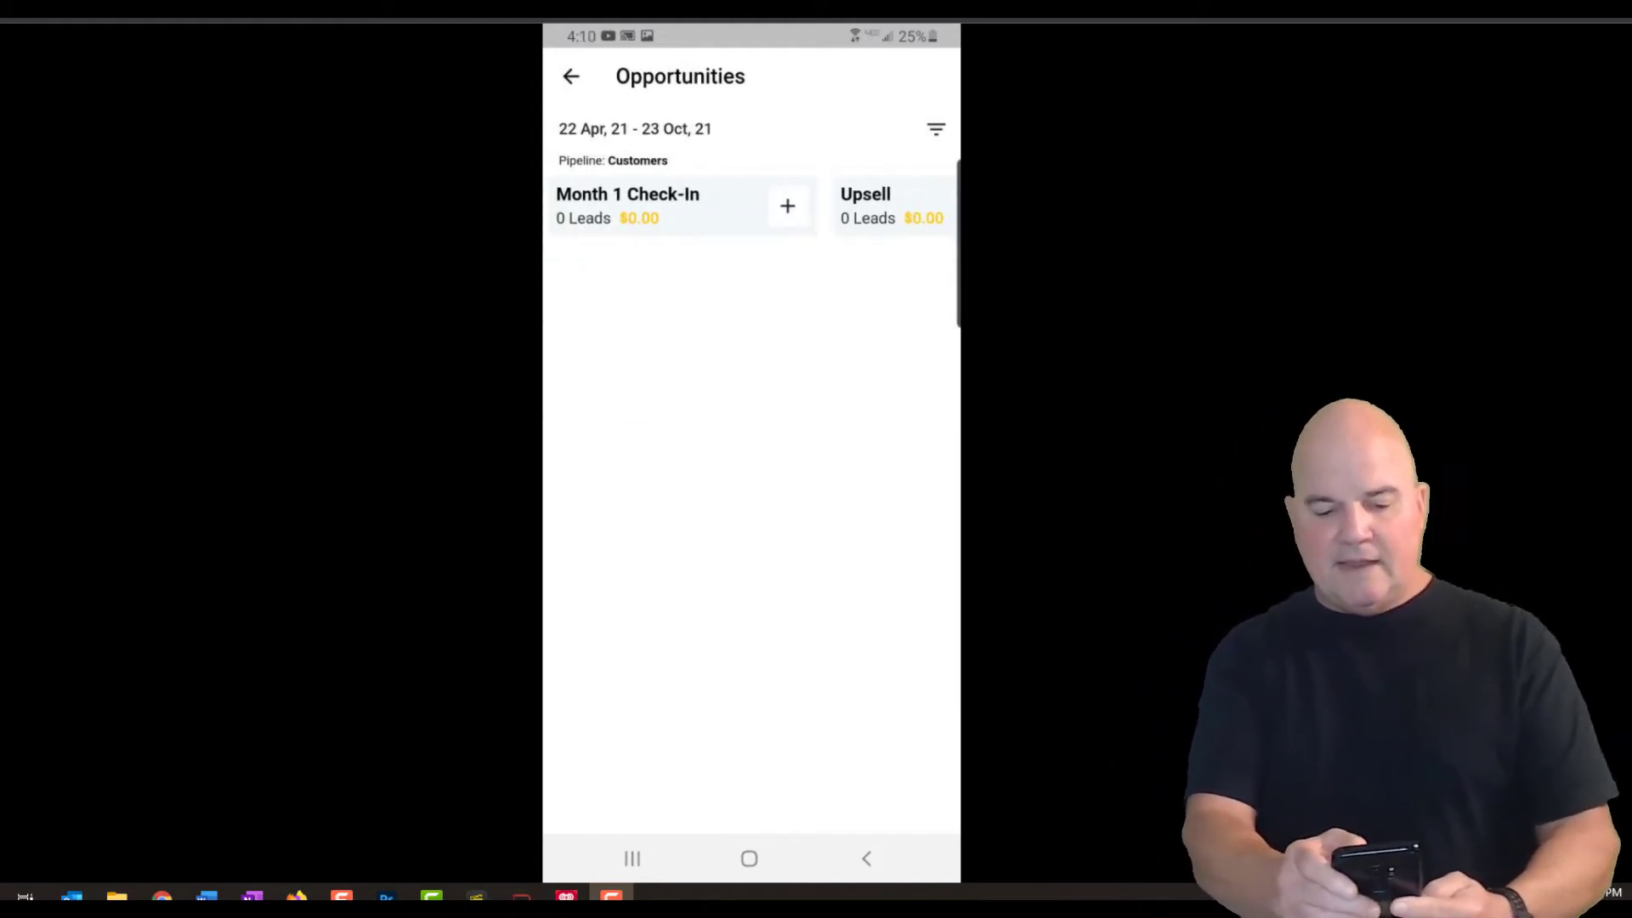
{"action": "left_click_drag", "start_coordinate": [586, 510], "coordinate": [893, 511]}
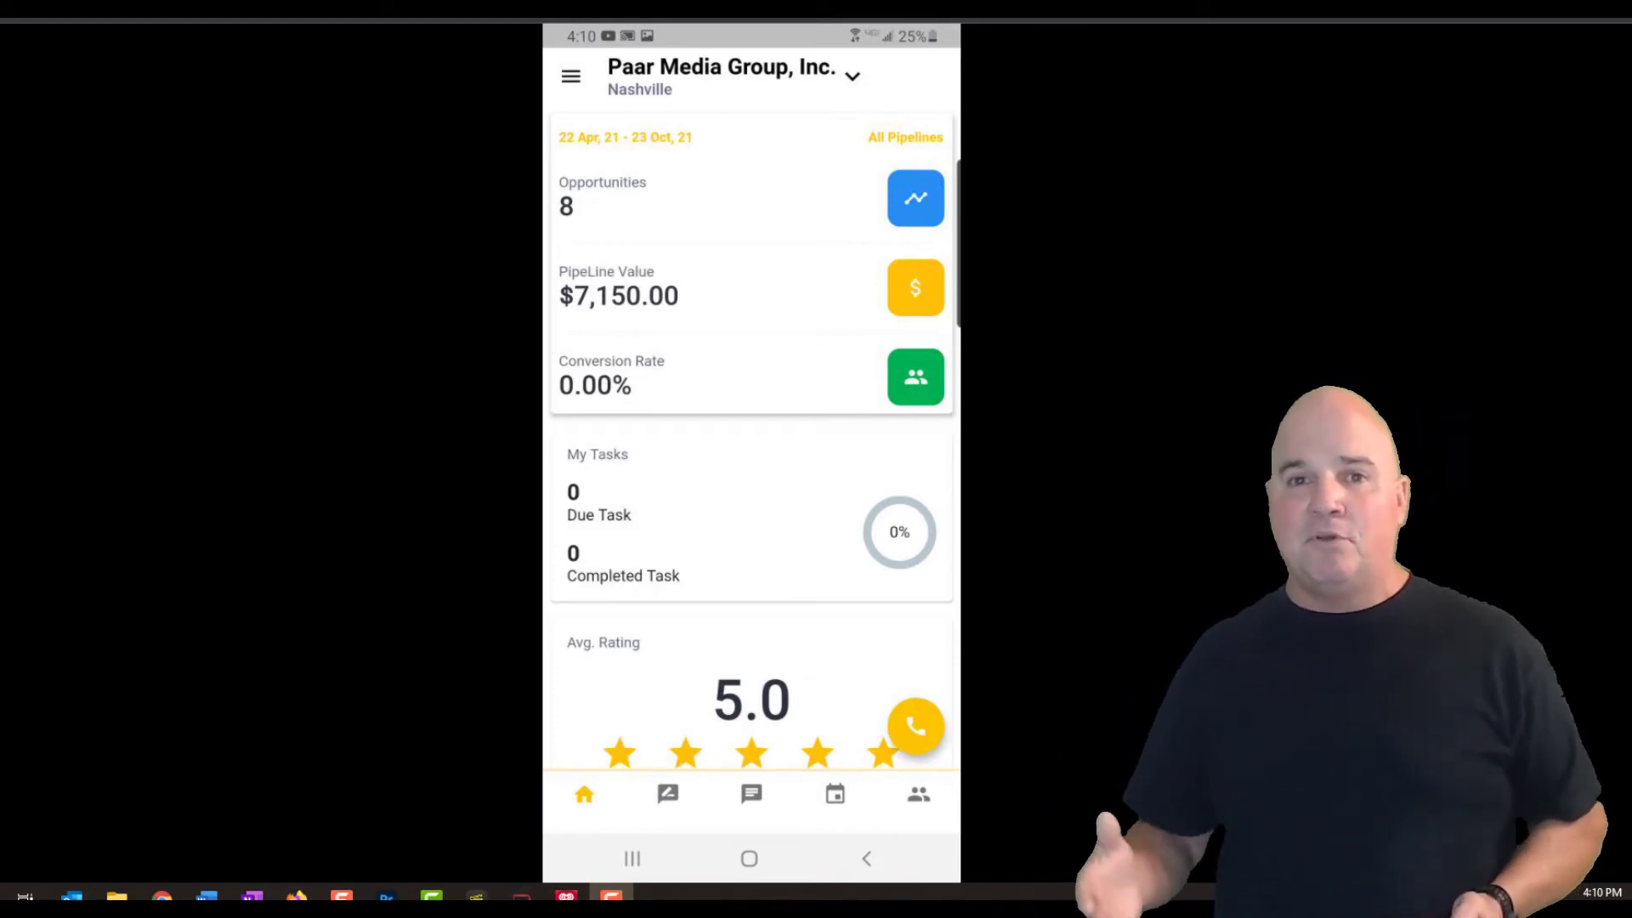
- Send a new review request so a fresh 04:11 entry appears marked Sent
{"action": "left_click", "coordinate": [674, 494]}
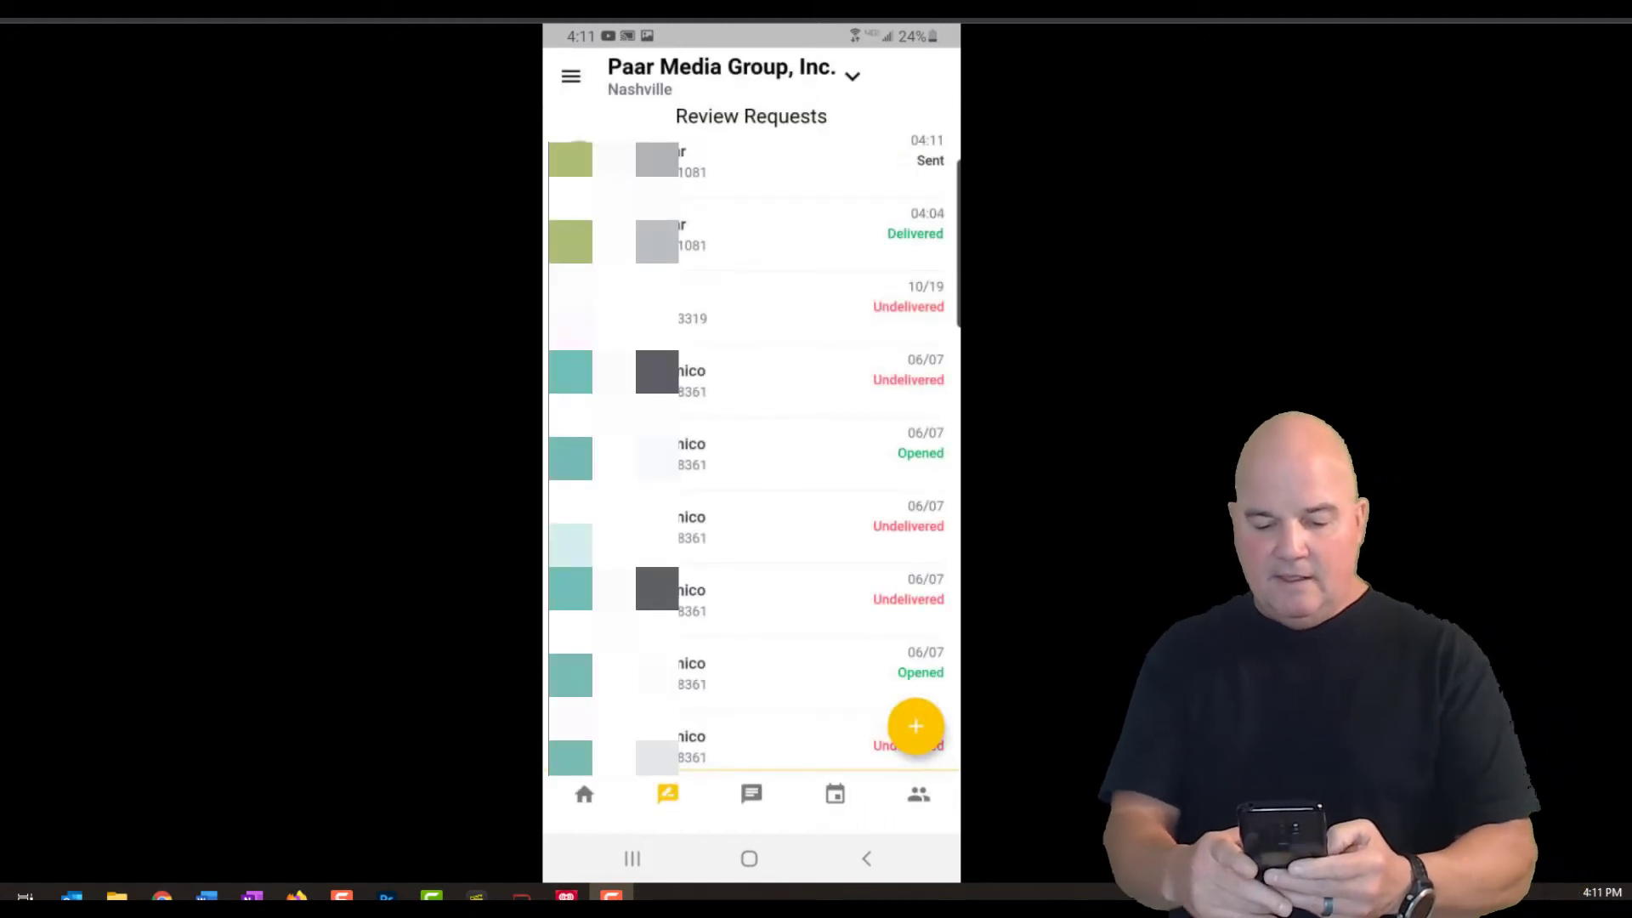
- Show all conversations, read the newest feedback-request thread, and return to the All list
{"action": "left_click", "coordinate": [750, 793]}
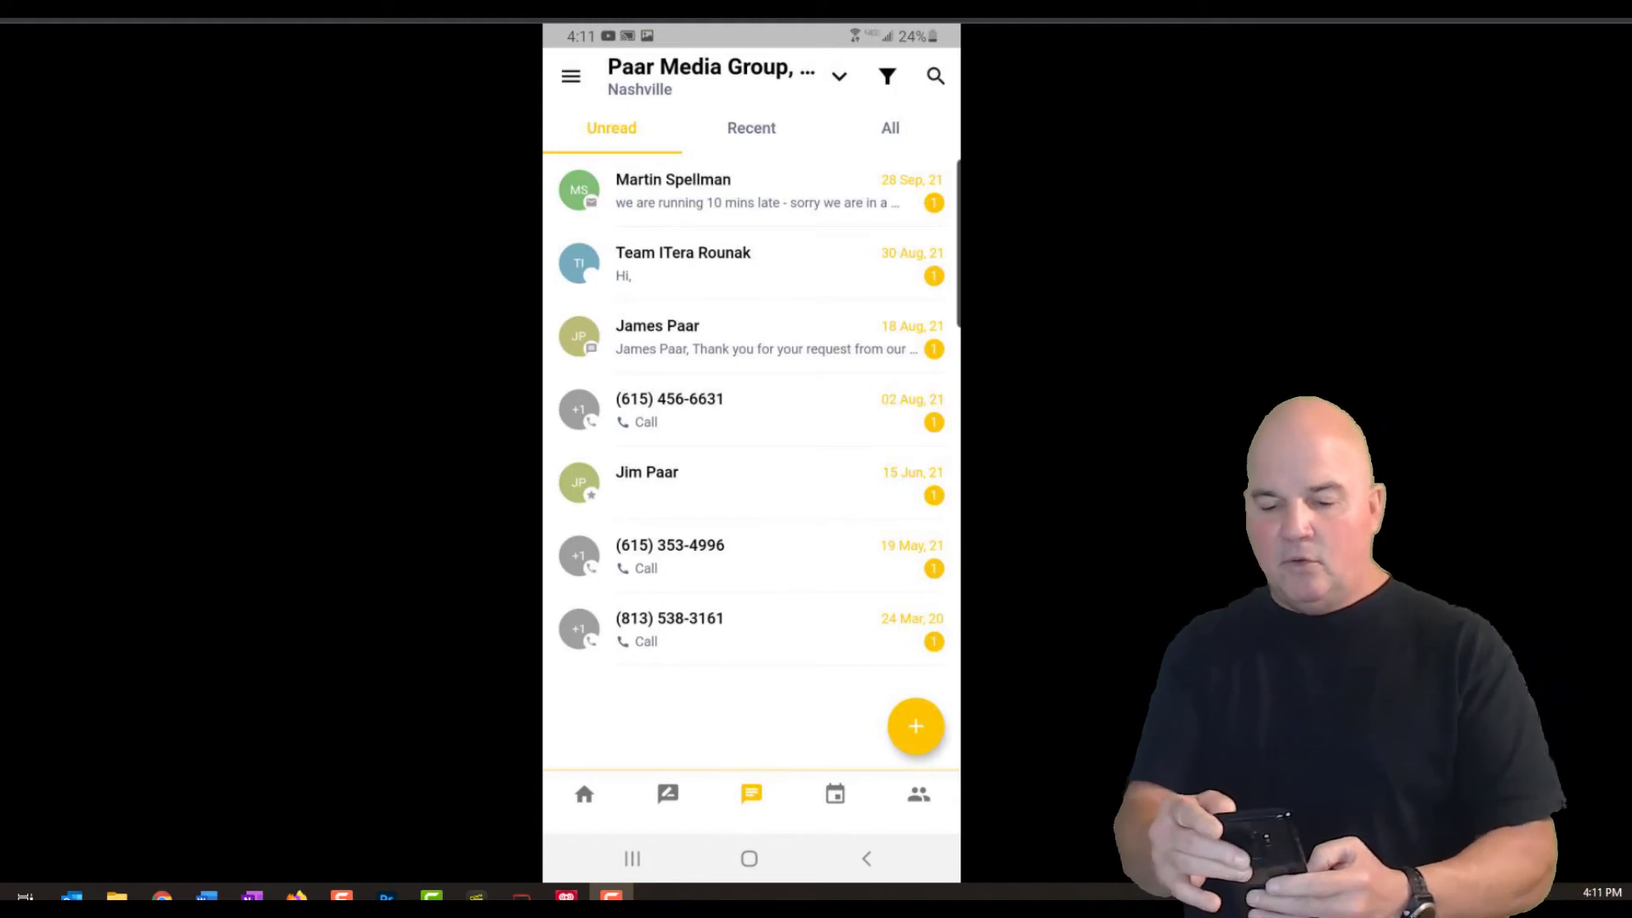
{"action": "left_click", "coordinate": [890, 128]}
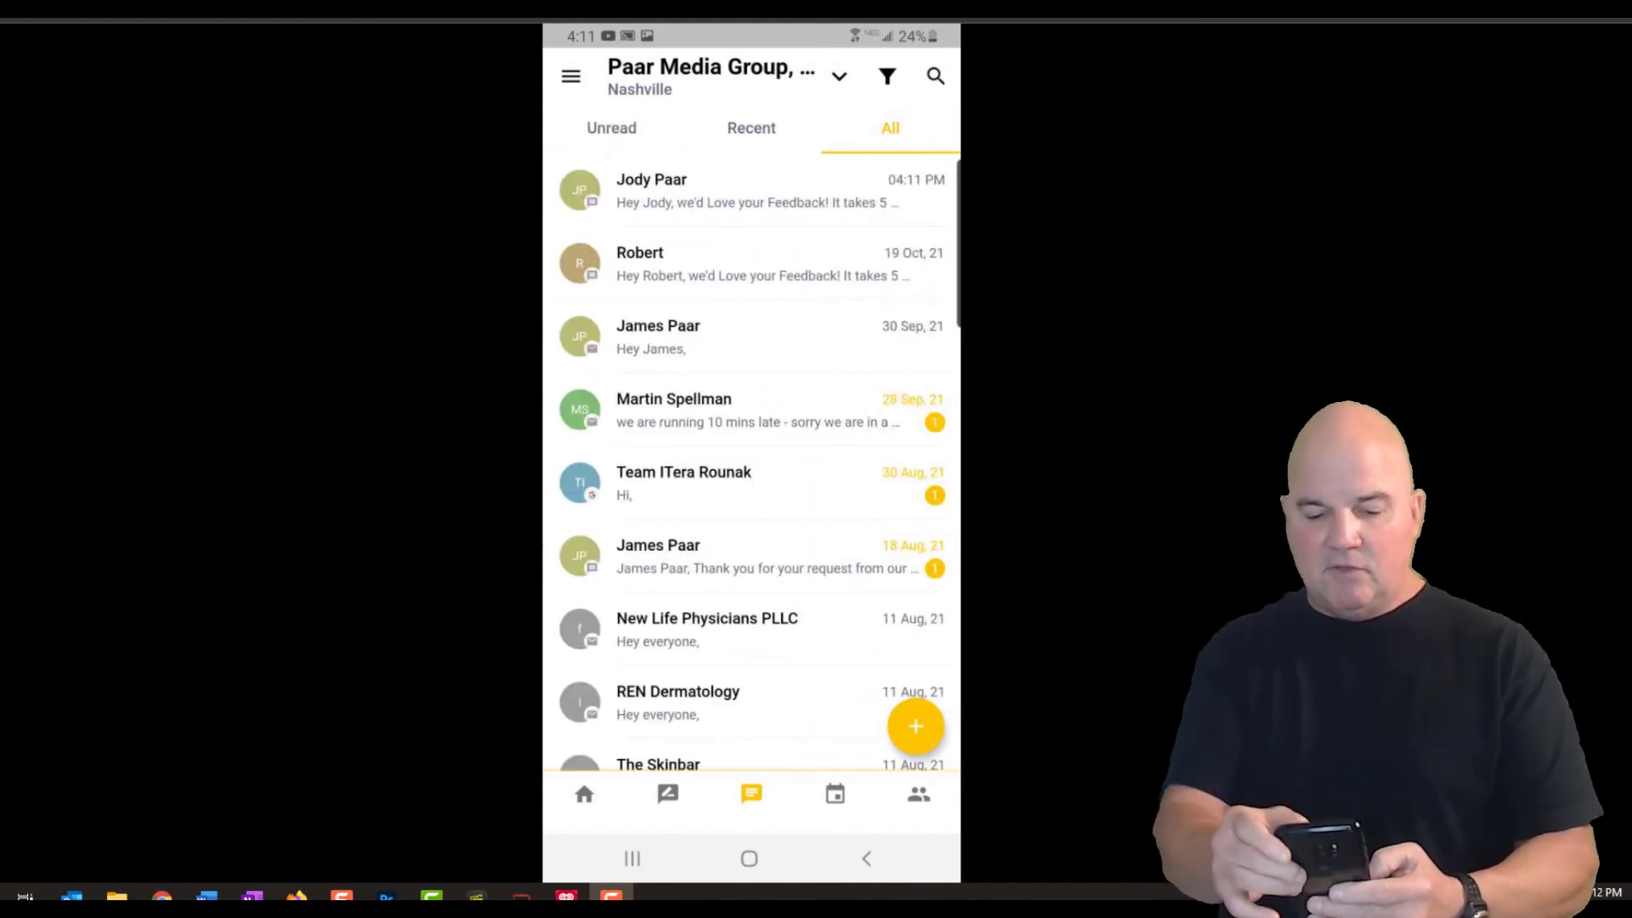
{"action": "left_click", "coordinate": [753, 189]}
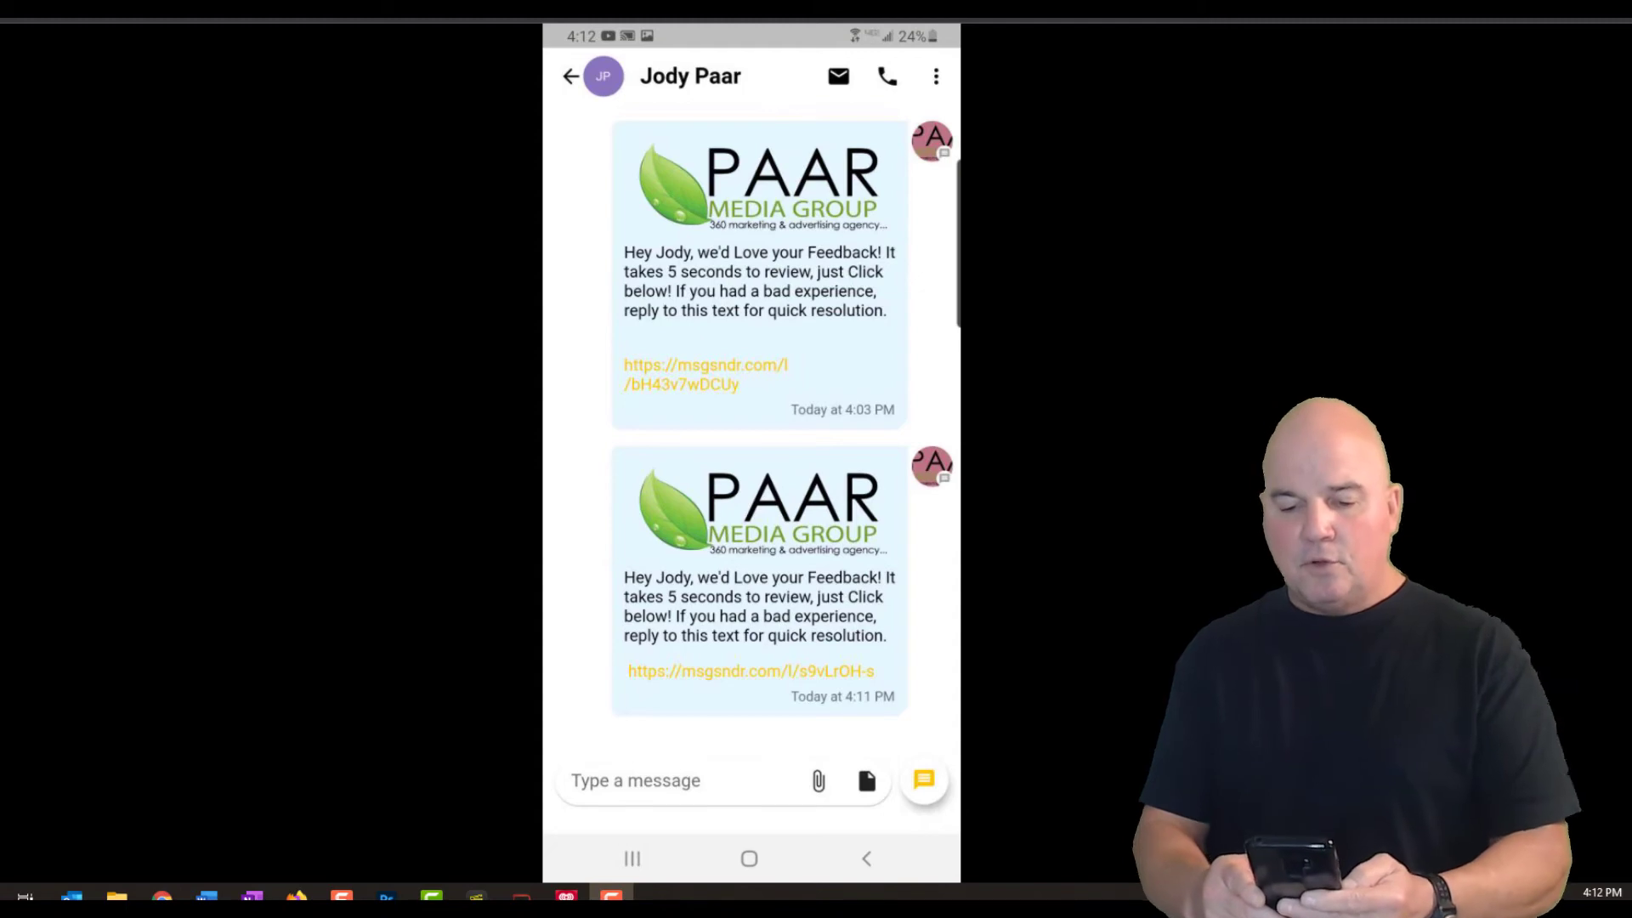
{"action": "key", "text": "Escape"}
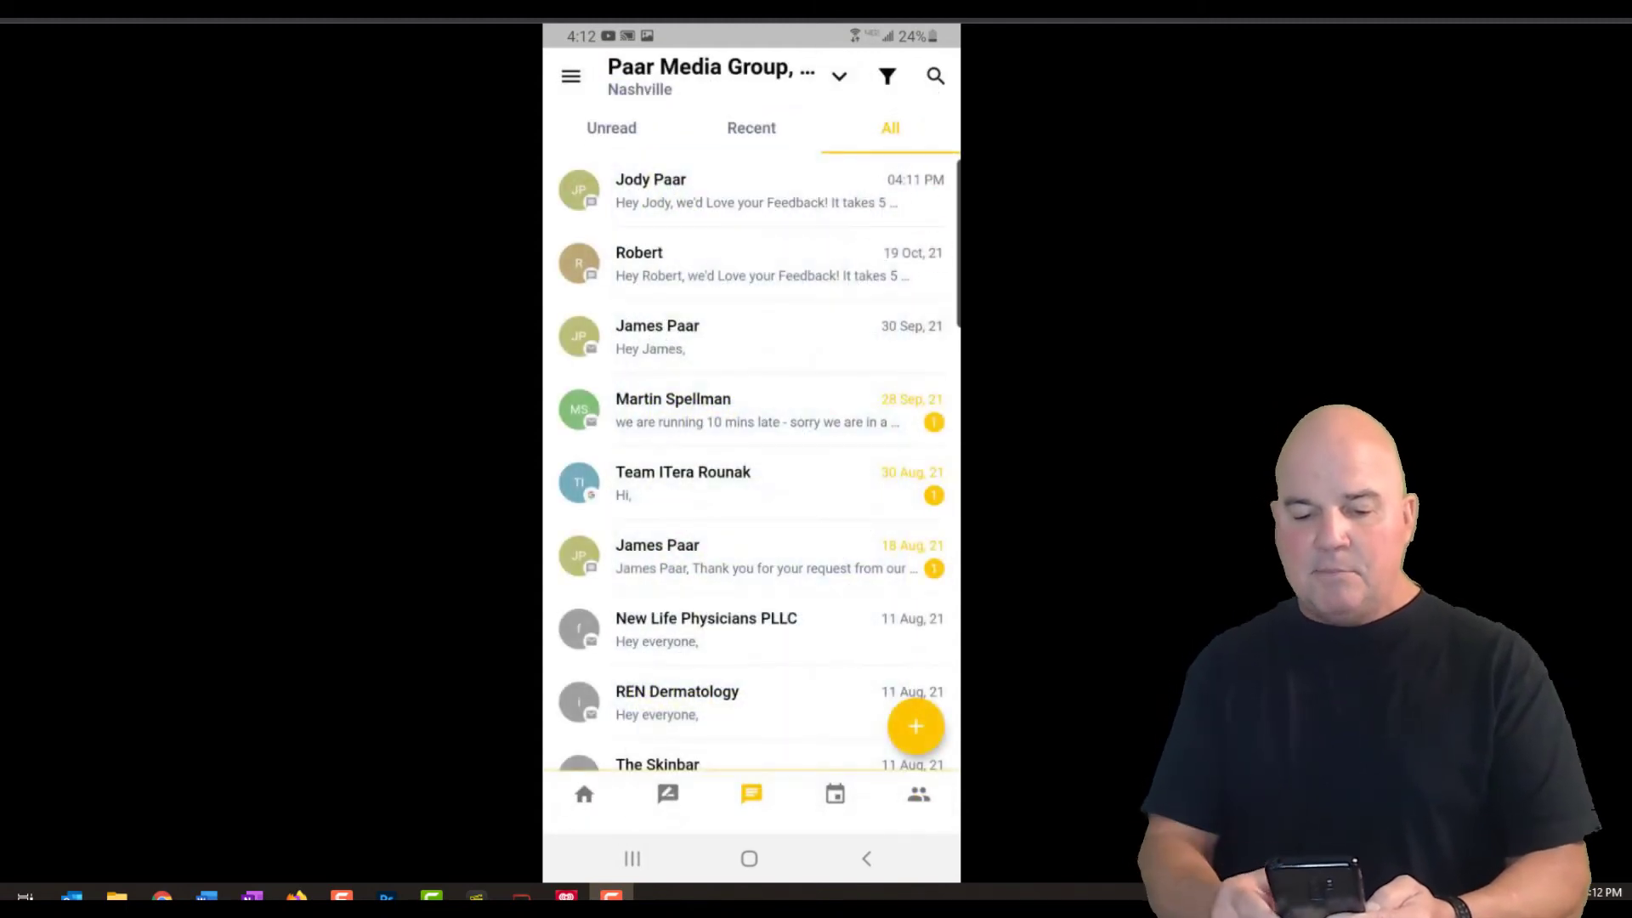
- View the 30 Minute Free Strategy Call October calendar, browsing the calendar chooser without changing it
{"action": "left_click", "coordinate": [835, 794]}
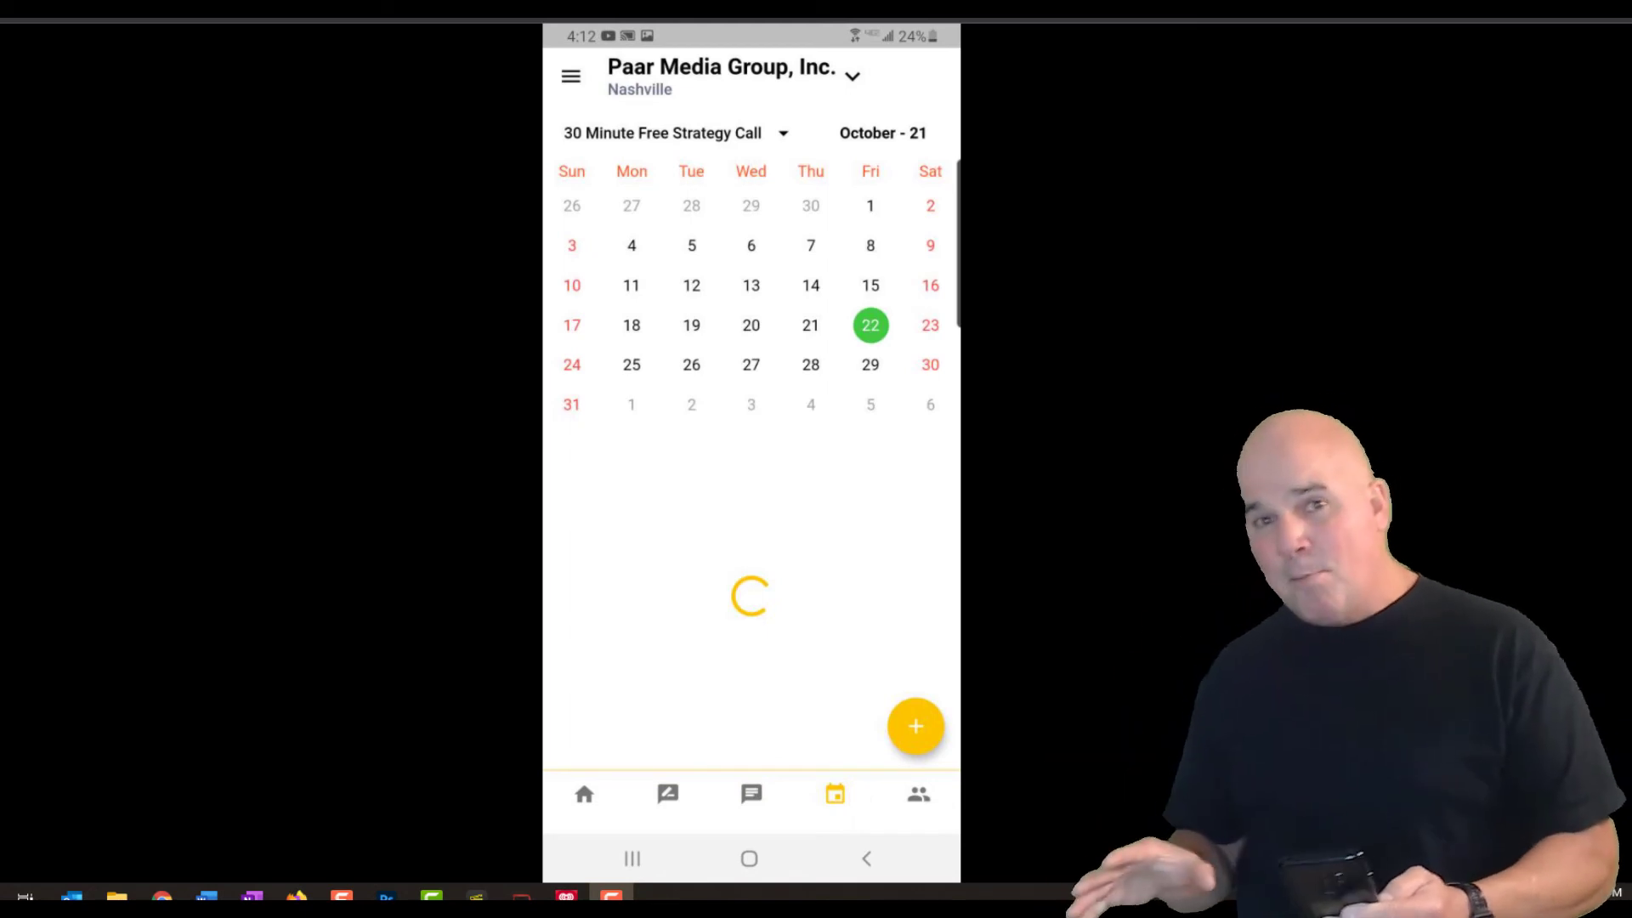
{"action": "left_click", "coordinate": [783, 133]}
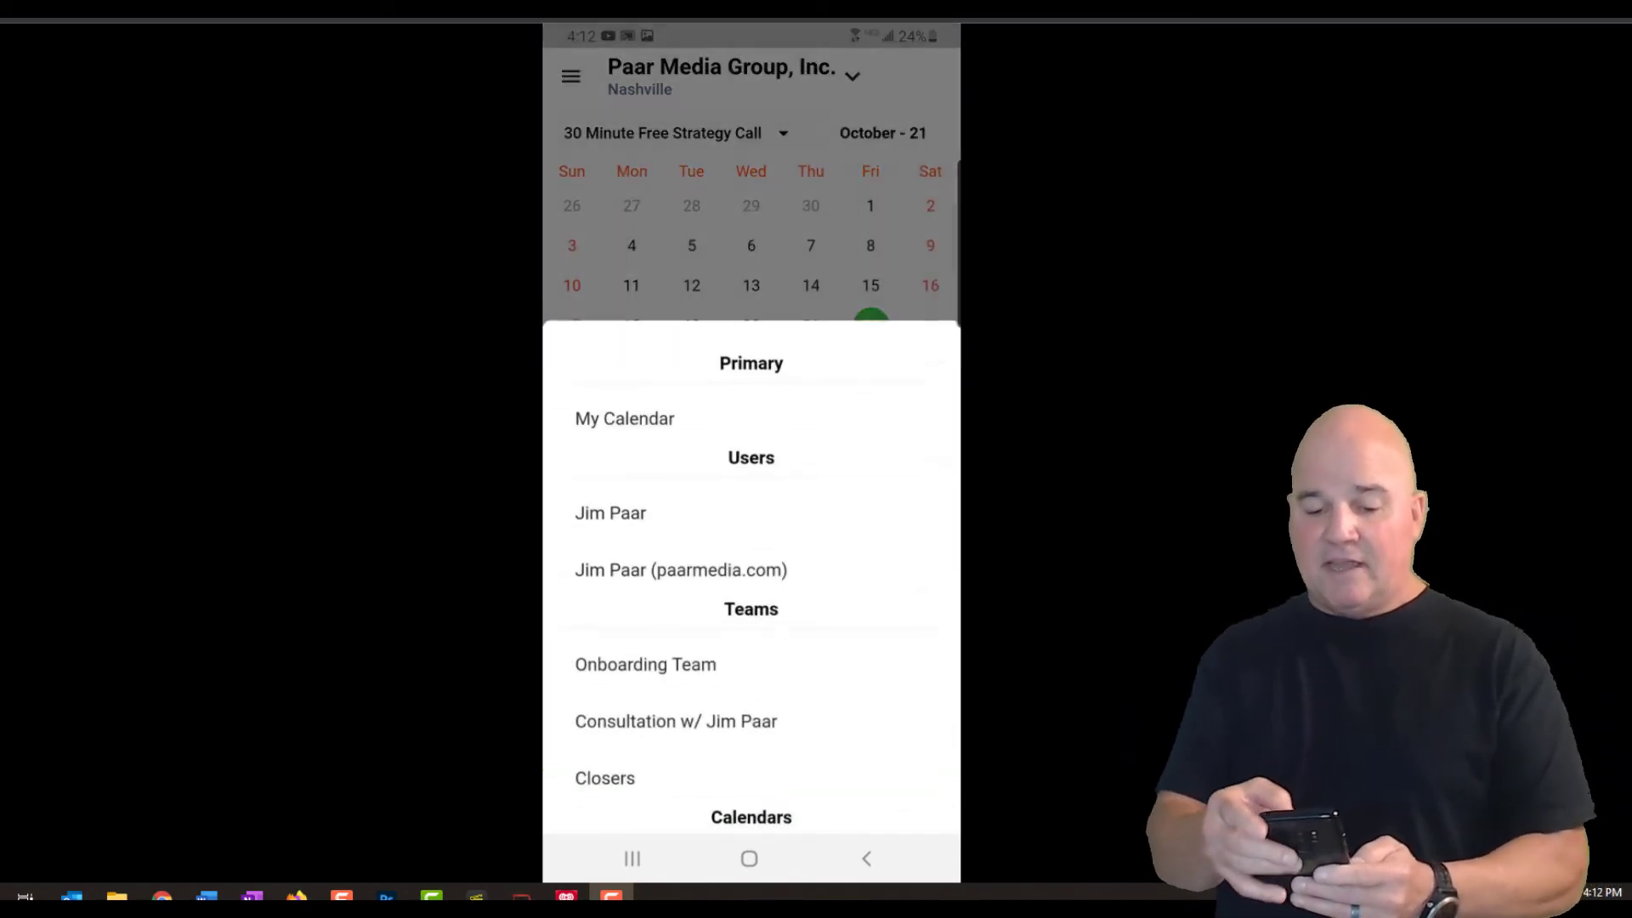
{"action": "scroll", "coordinate": [750, 574], "scroll_direction": "down", "scroll_amount": 5}
{"action": "scroll", "coordinate": [751, 574], "scroll_direction": "up", "scroll_amount": 5}
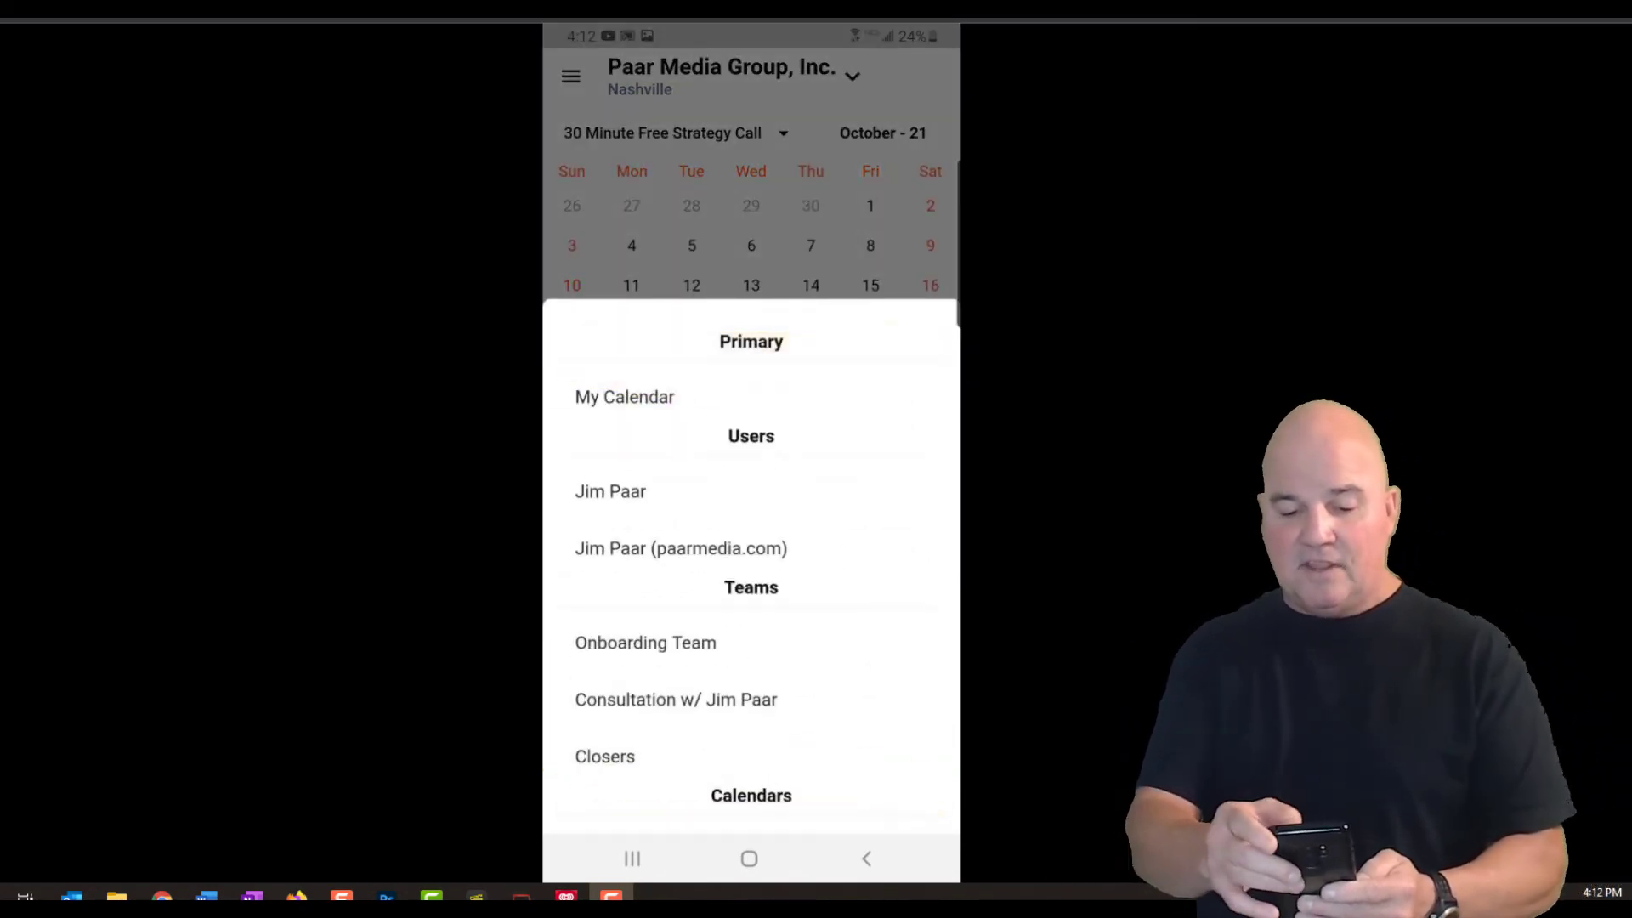
{"action": "key", "text": "Escape"}
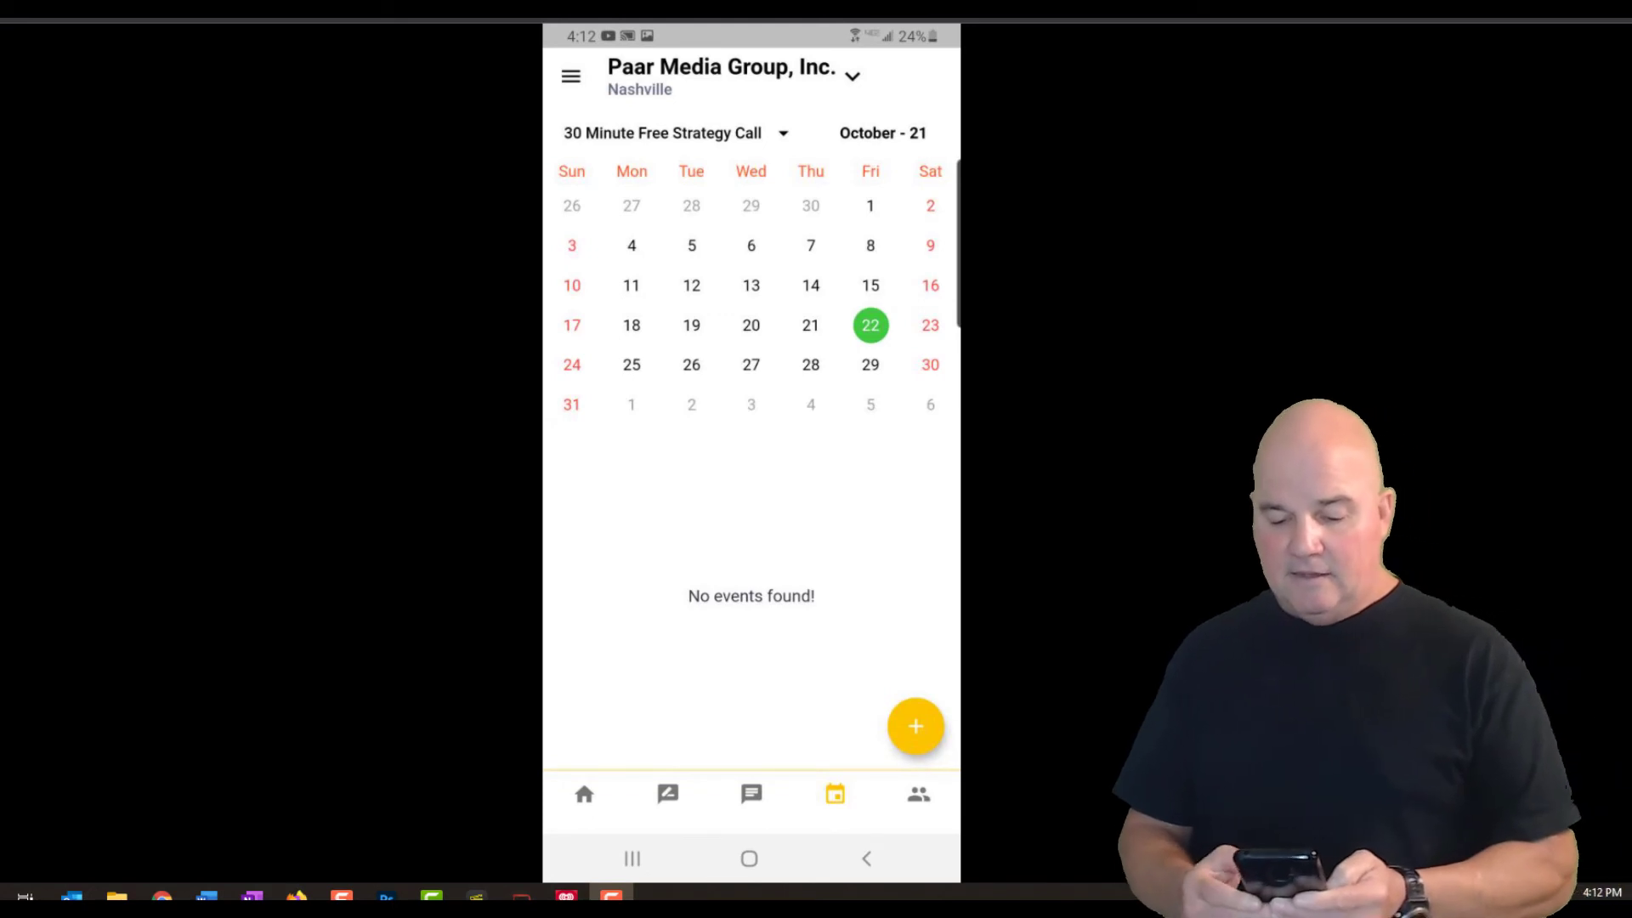
{"action": "left_click", "coordinate": [916, 726]}
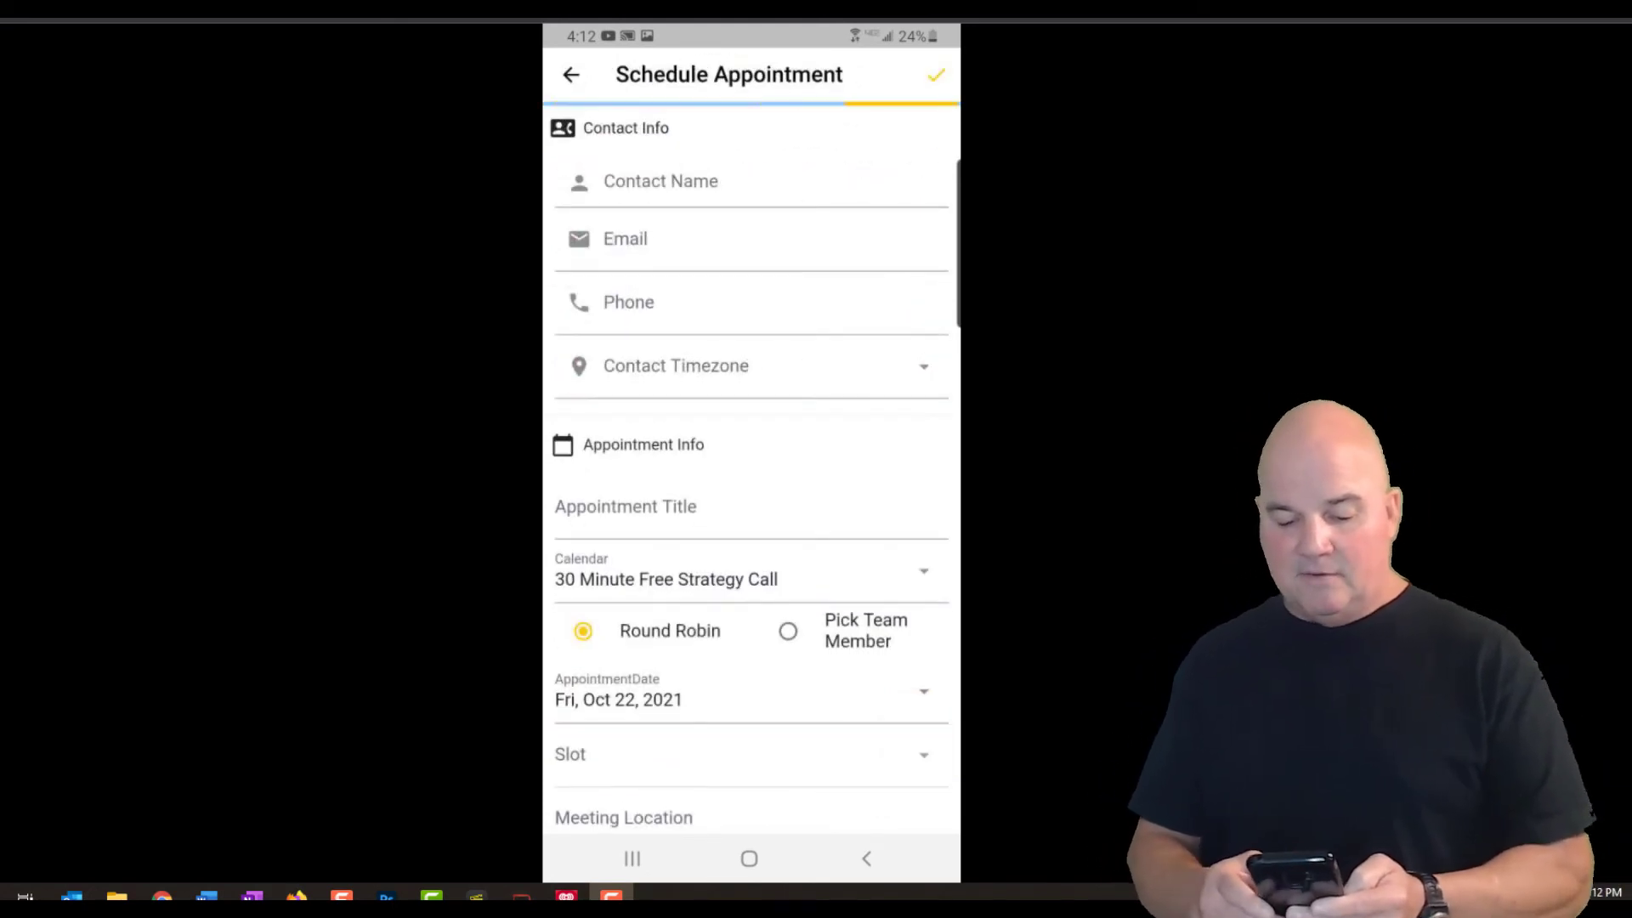
{"action": "scroll", "coordinate": [752, 472], "scroll_direction": "down", "scroll_amount": 3}
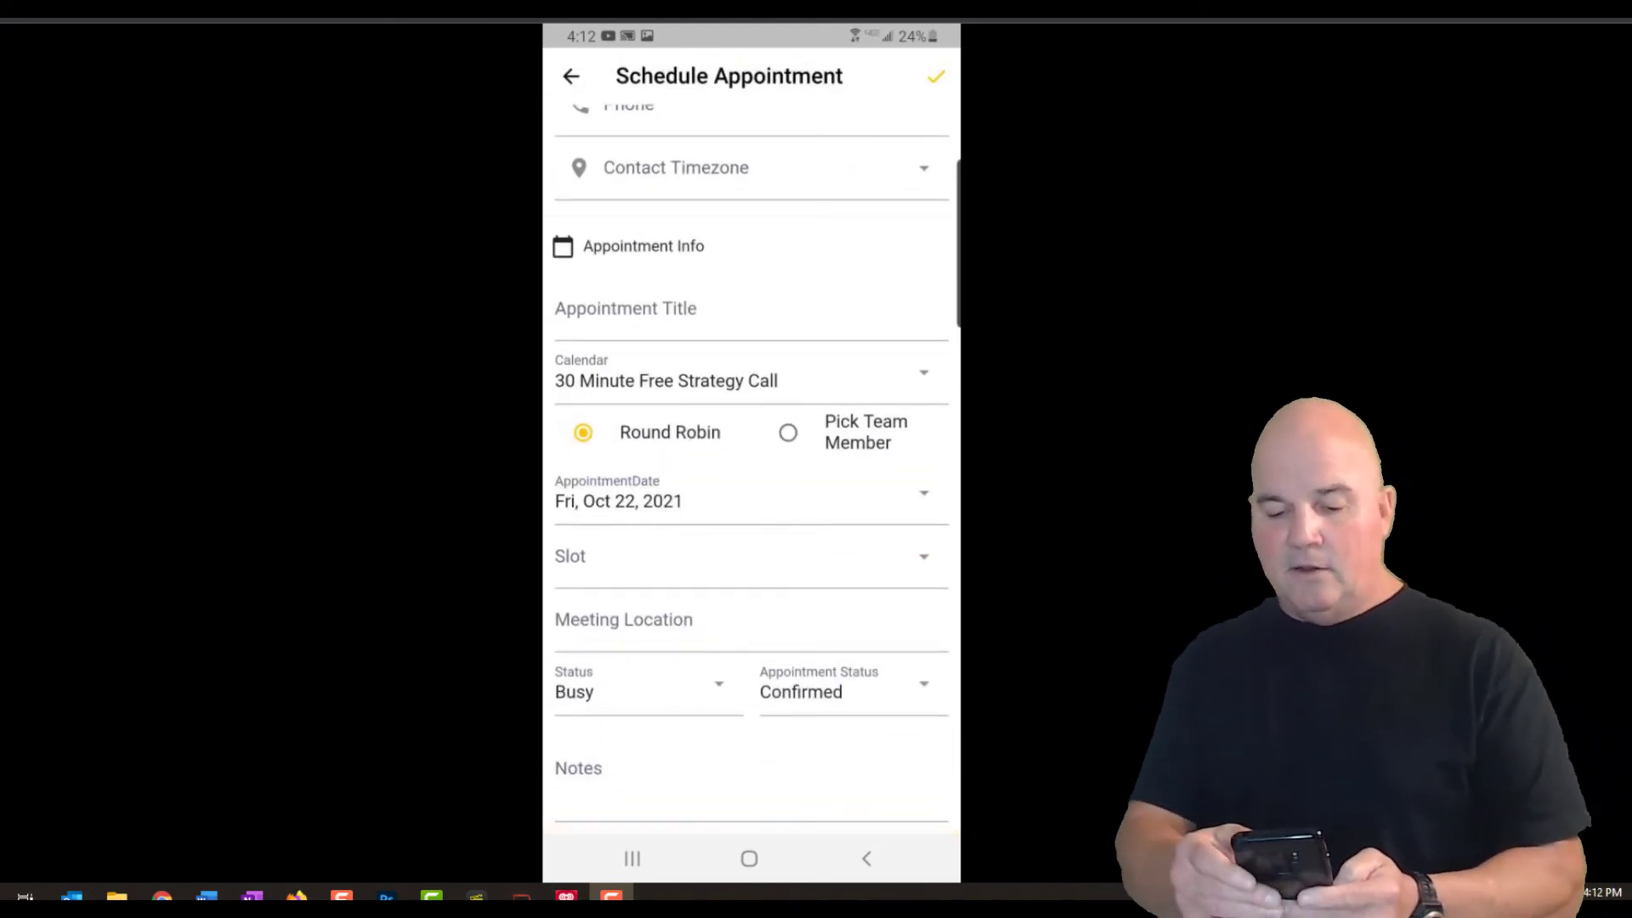
{"action": "scroll", "coordinate": [753, 473], "scroll_direction": "up", "scroll_amount": 2}
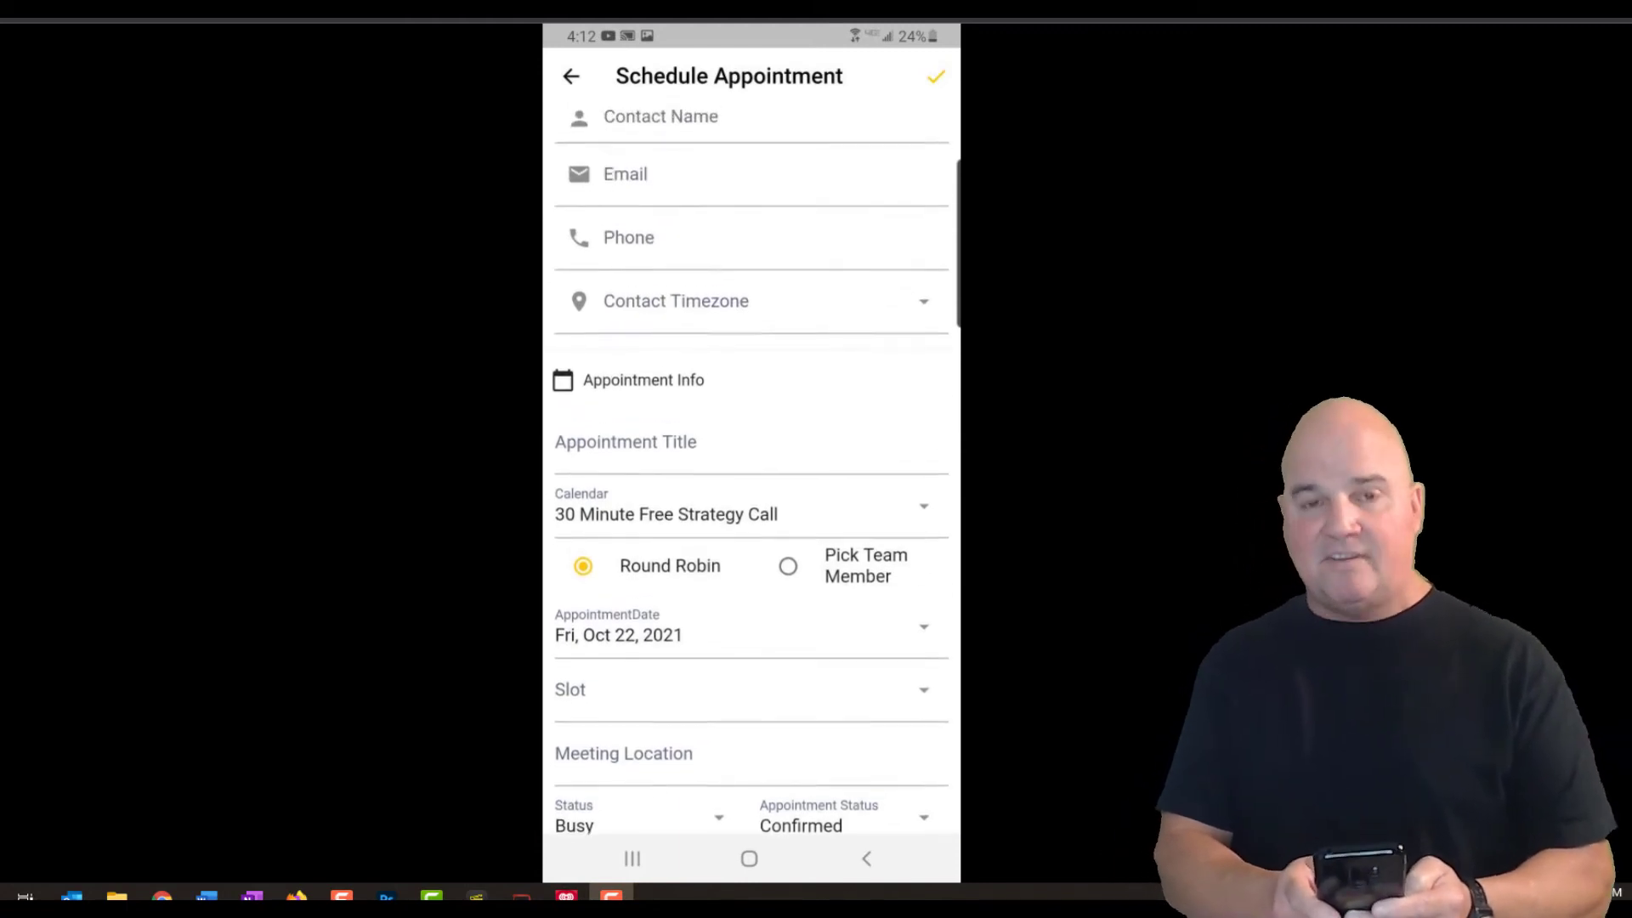
{"action": "scroll", "coordinate": [753, 471], "scroll_direction": "down", "scroll_amount": 2}
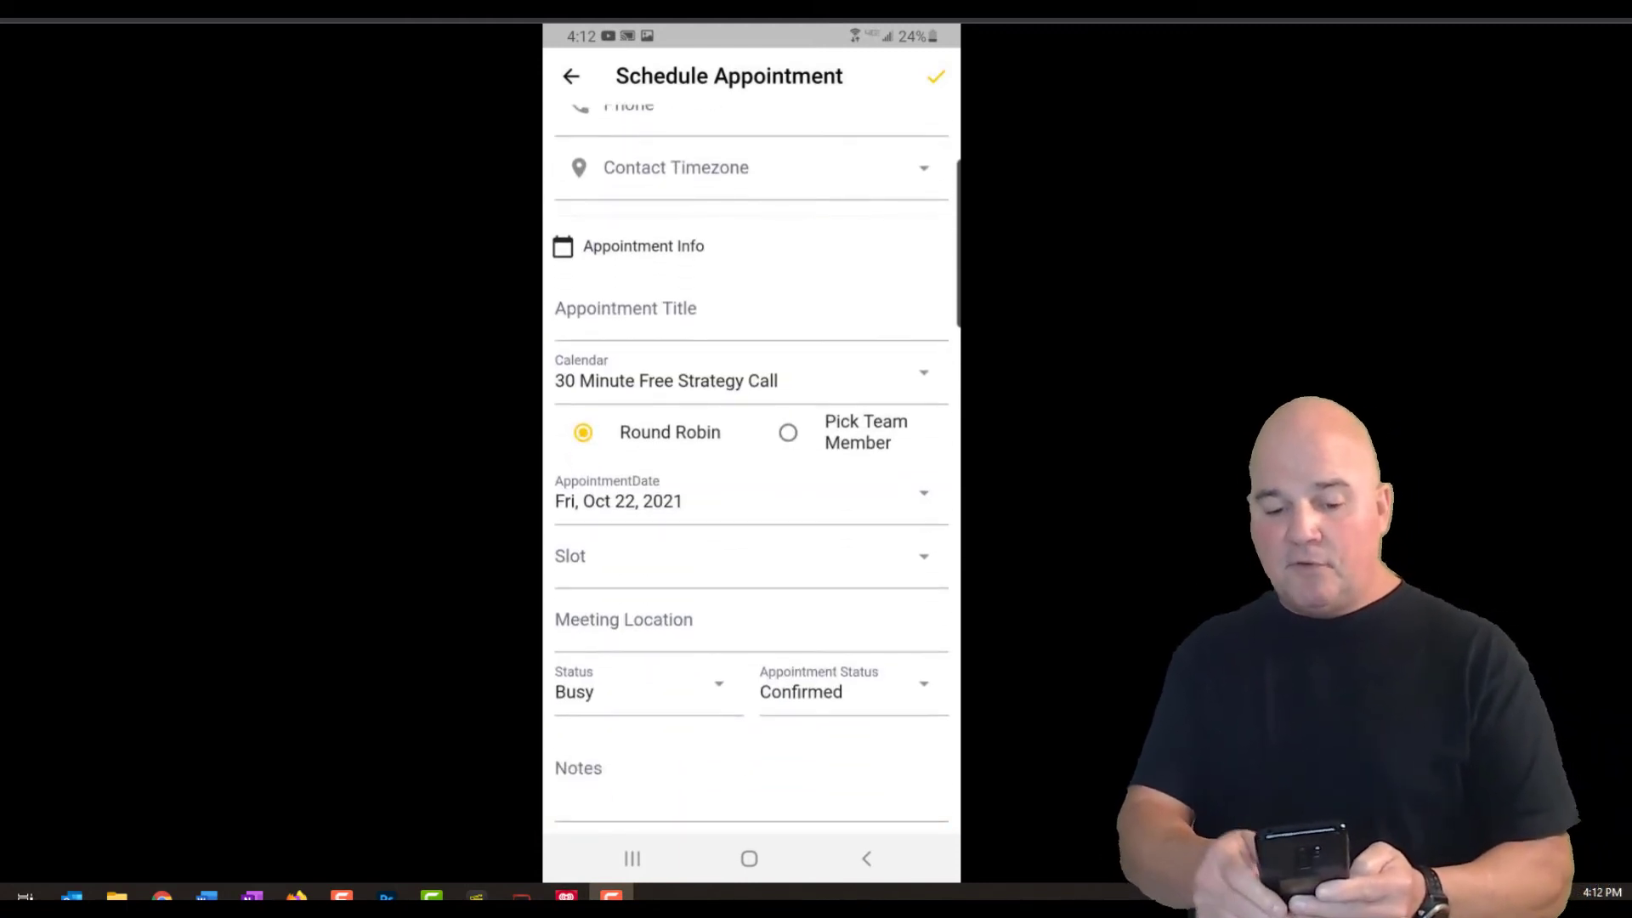
{"action": "scroll", "coordinate": [752, 471], "scroll_direction": "up", "scroll_amount": 3}
{"action": "scroll", "coordinate": [752, 472], "scroll_direction": "down", "scroll_amount": 3}
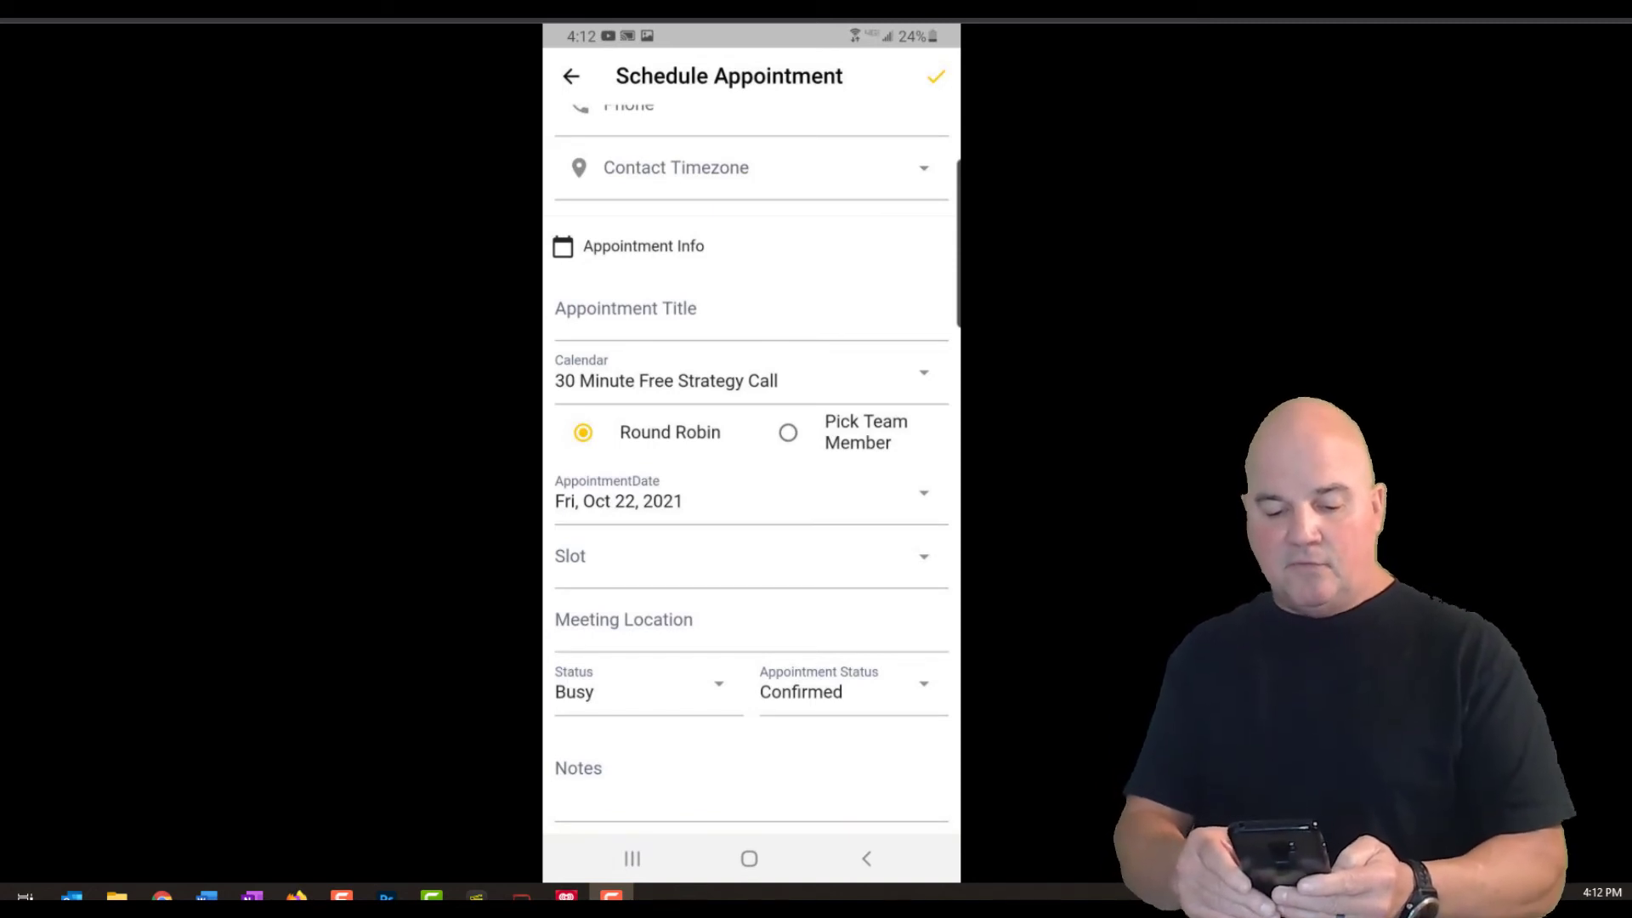
{"action": "scroll", "coordinate": [753, 472], "scroll_direction": "up", "scroll_amount": 3}
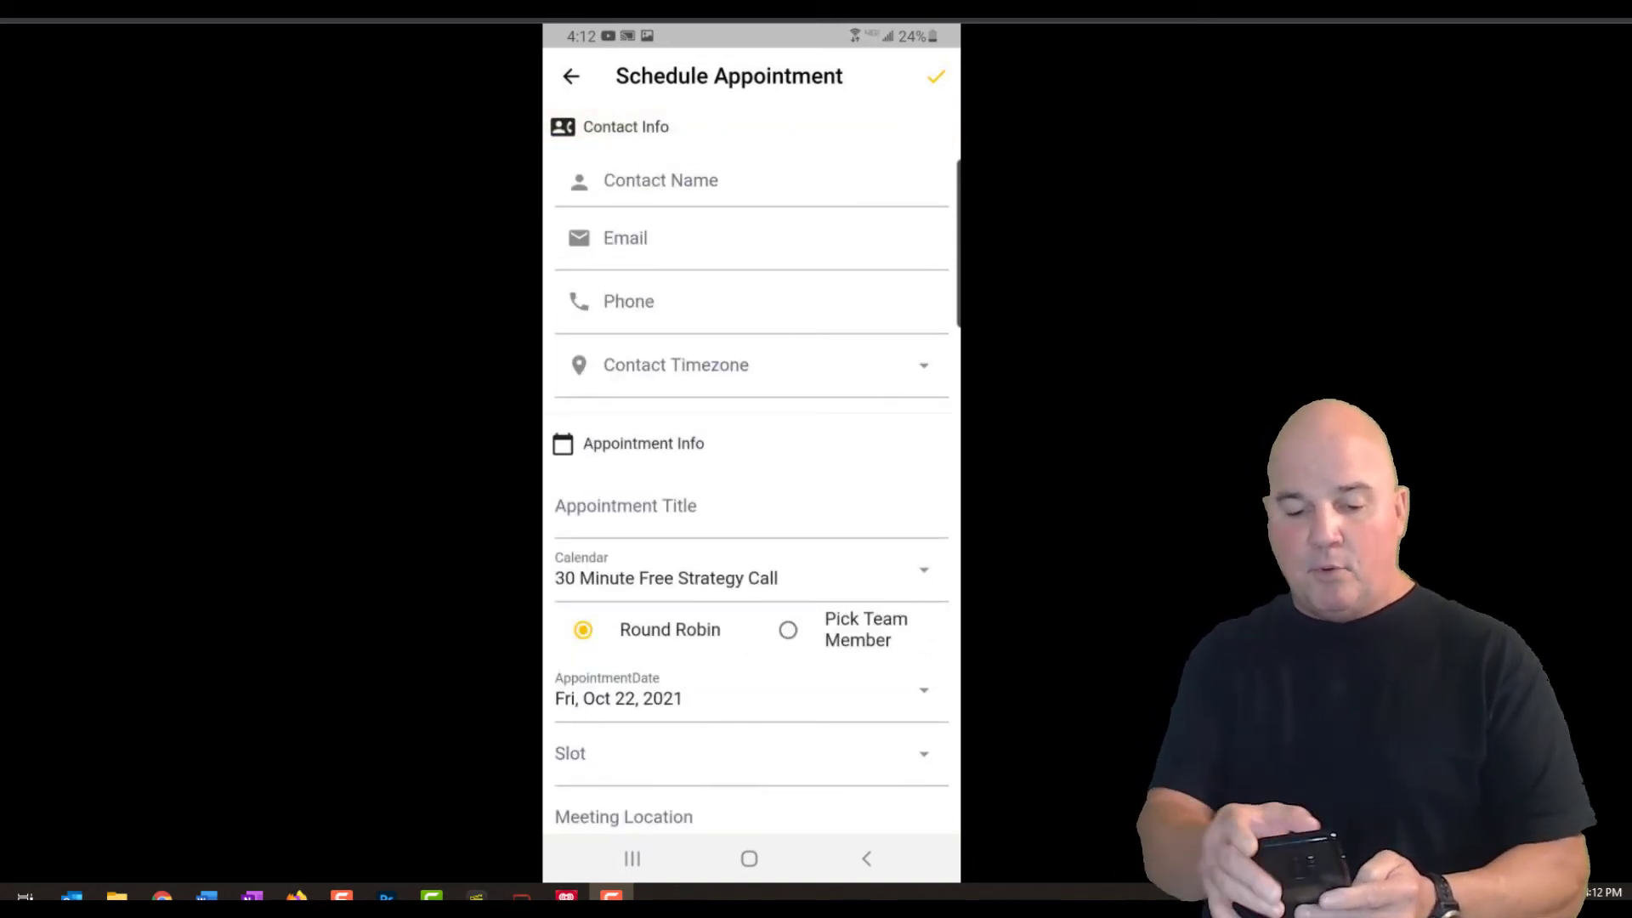
{"action": "left_click", "coordinate": [572, 76]}
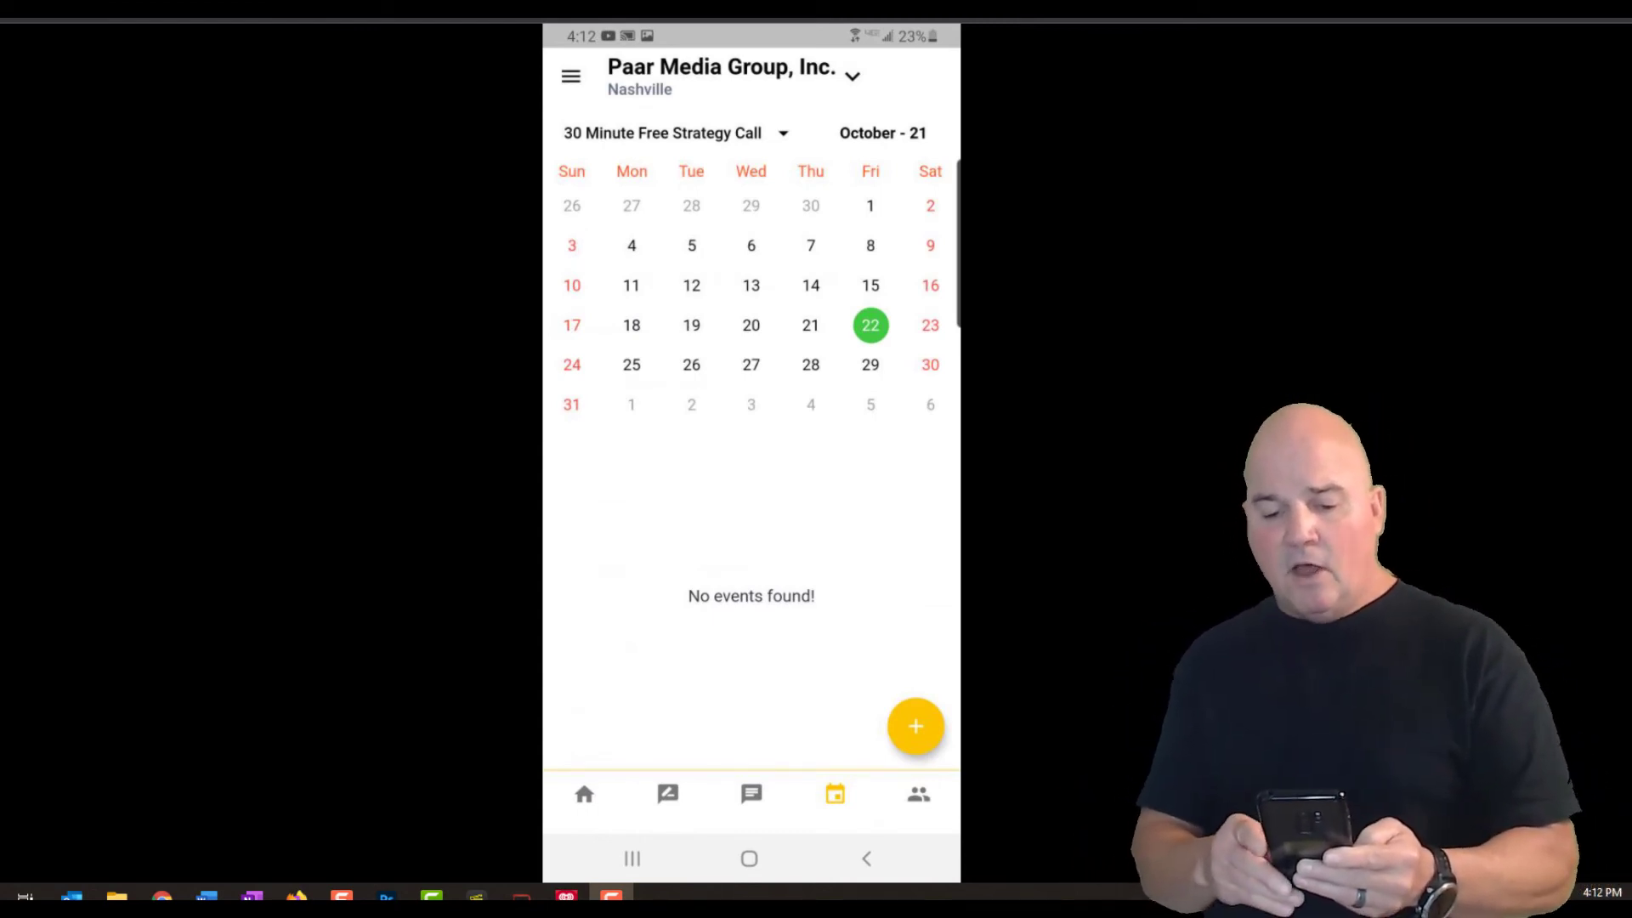
- Switch to the contacts list and start adding a new contact
{"action": "left_click", "coordinate": [919, 794]}
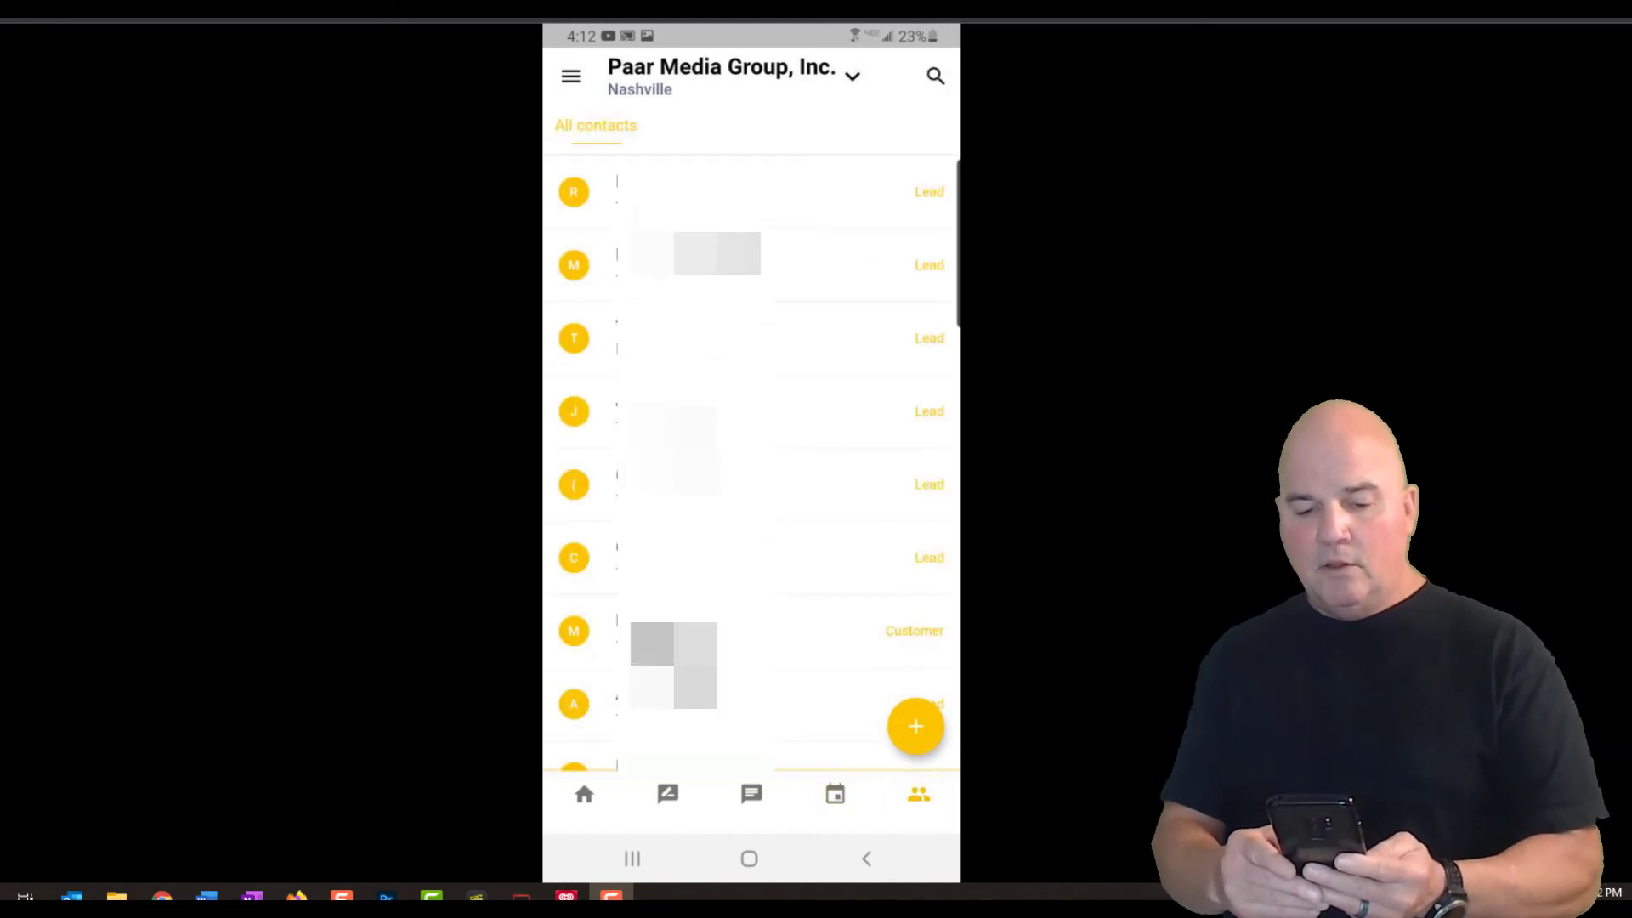
{"action": "left_click", "coordinate": [916, 725]}
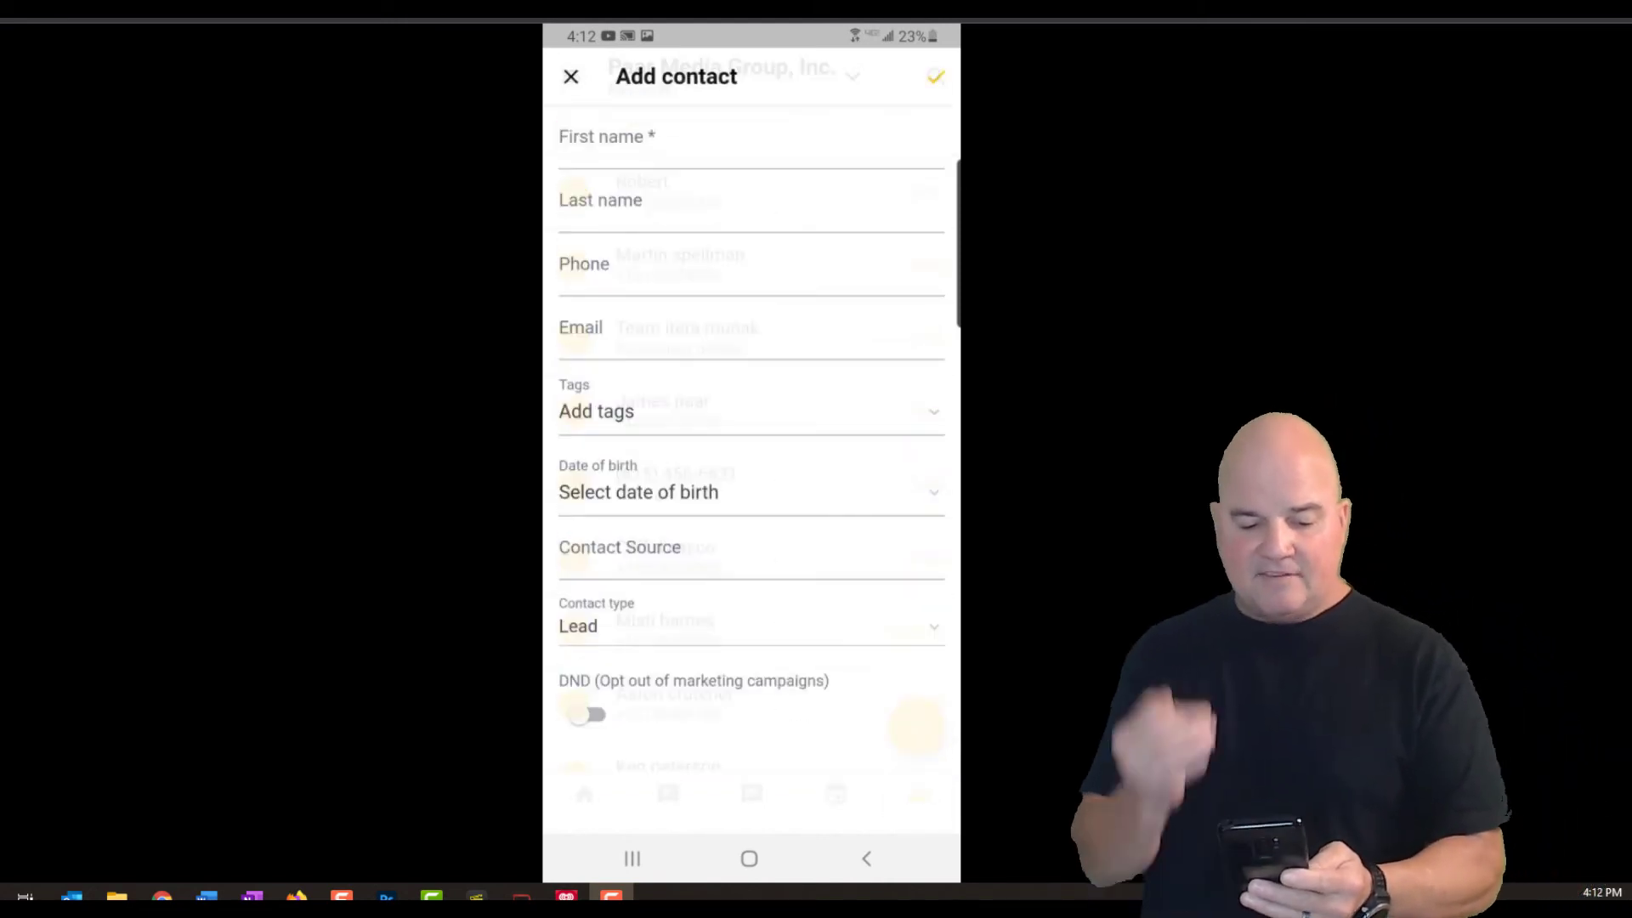